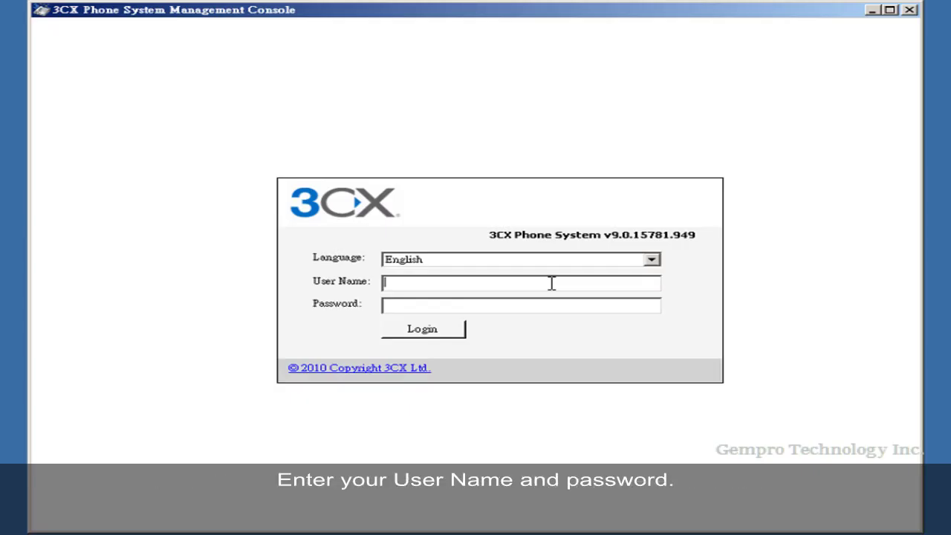
- Log in to the 3CX Management Console as admin with the administrator password
text(admin)
key(Tab)
text(****)
key(Return)
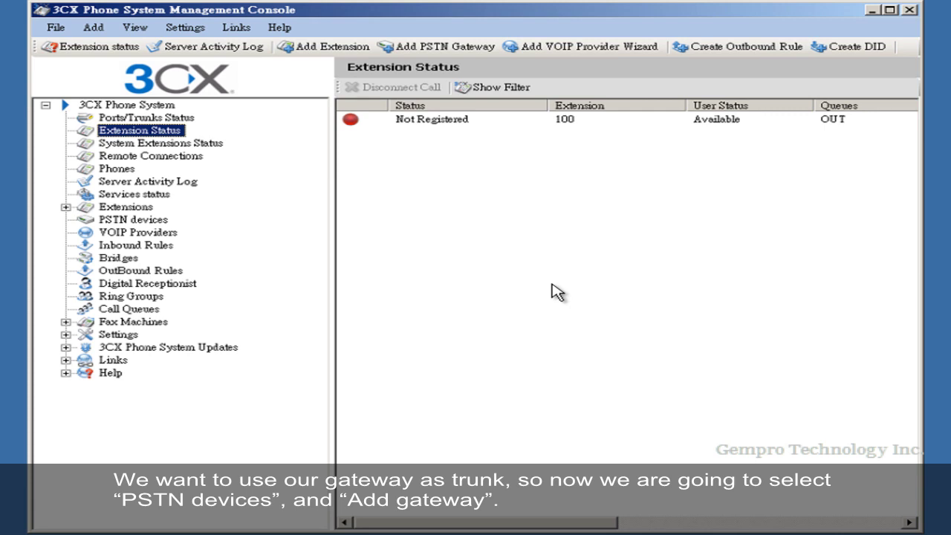
- Add a Generic PSTN gateway named gempro1 at 192.168.0.249, port 5060
click(131, 222)
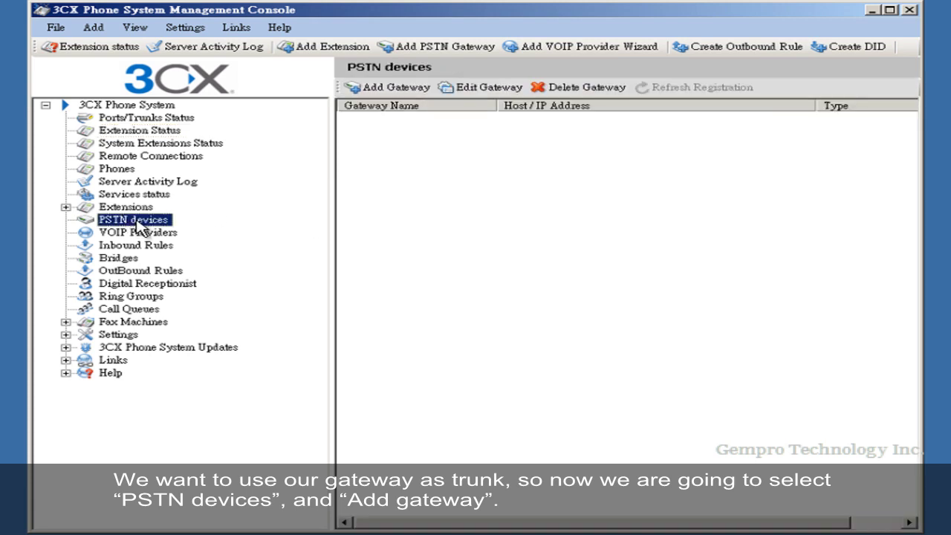
click(407, 94)
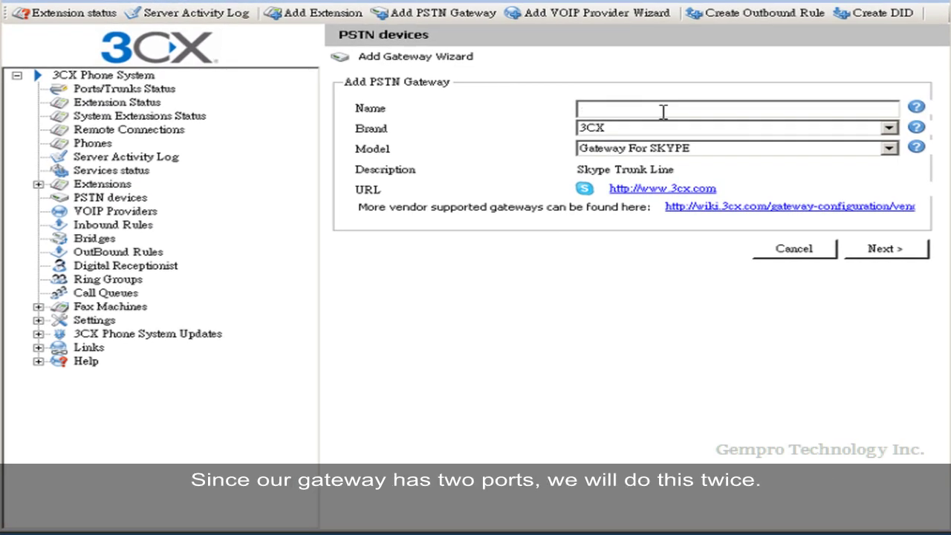
click(663, 111)
text(gempro1)
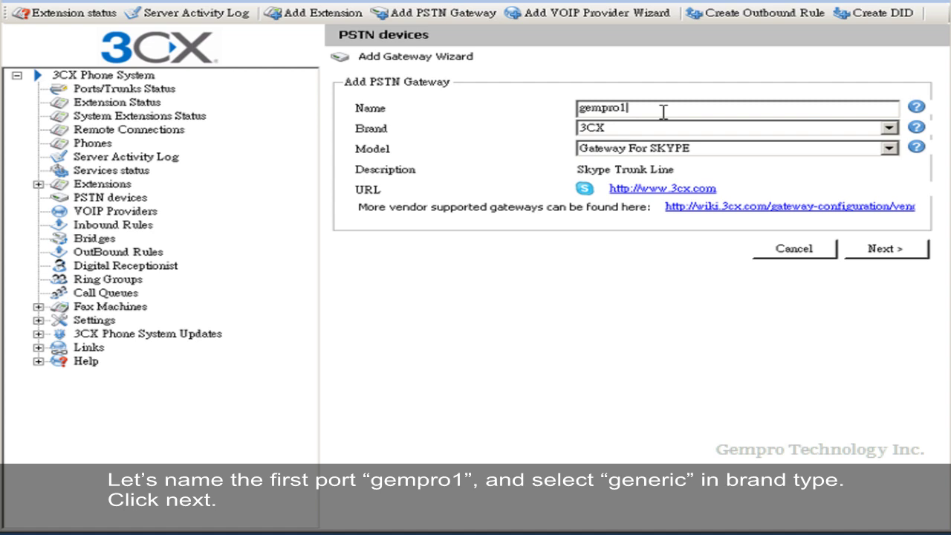
click(687, 127)
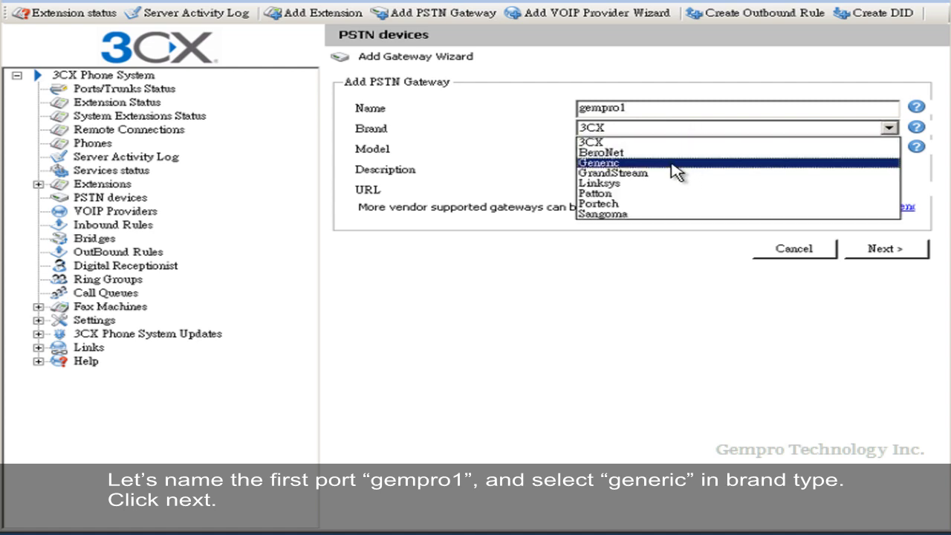
click(680, 164)
click(883, 249)
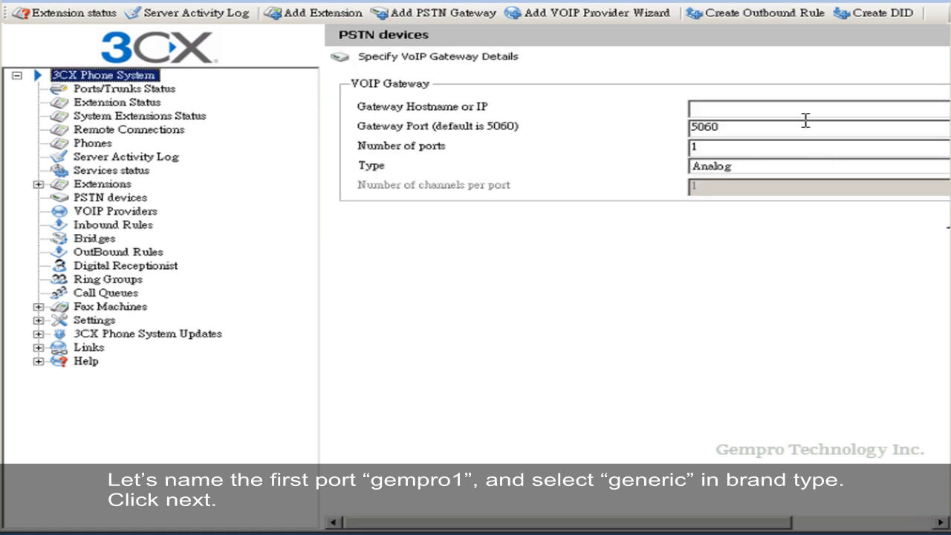
text(192)
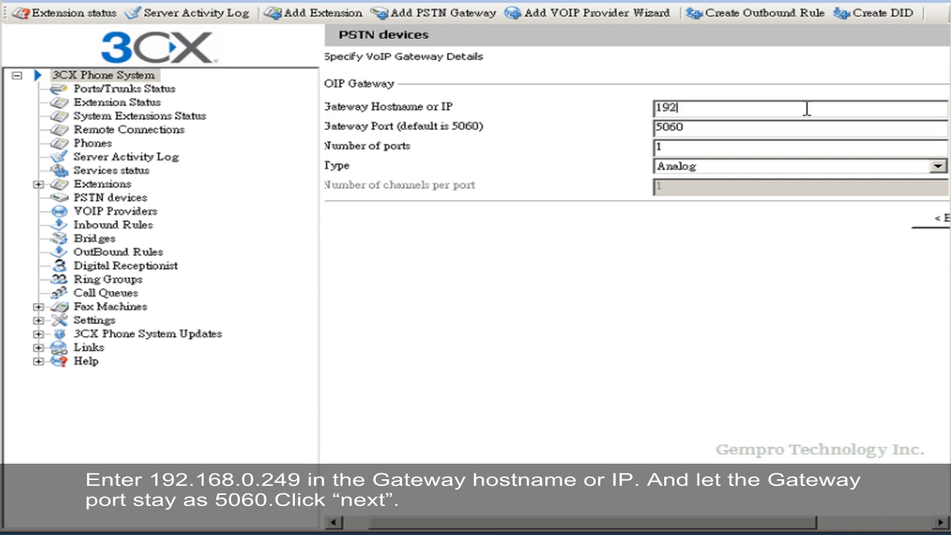
text(.168.0.249)
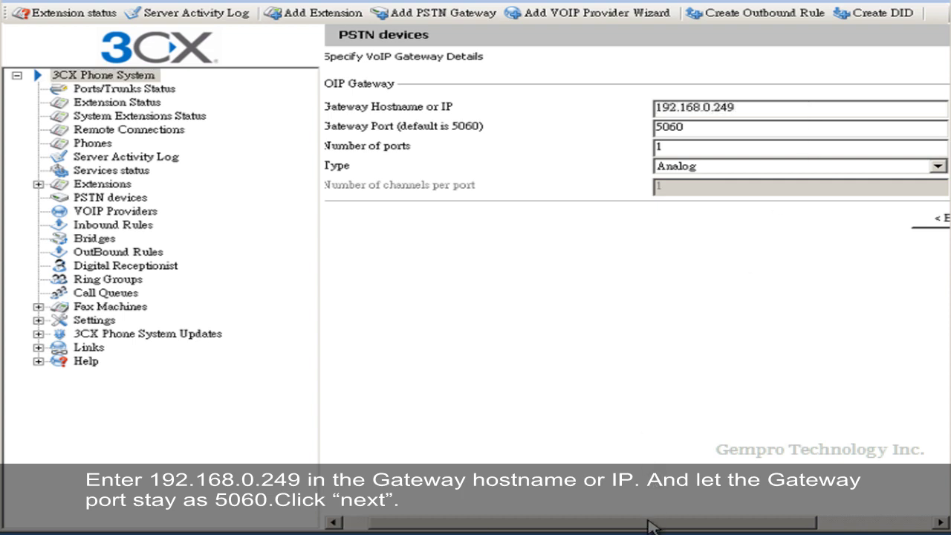
drag(654, 522, 716, 528)
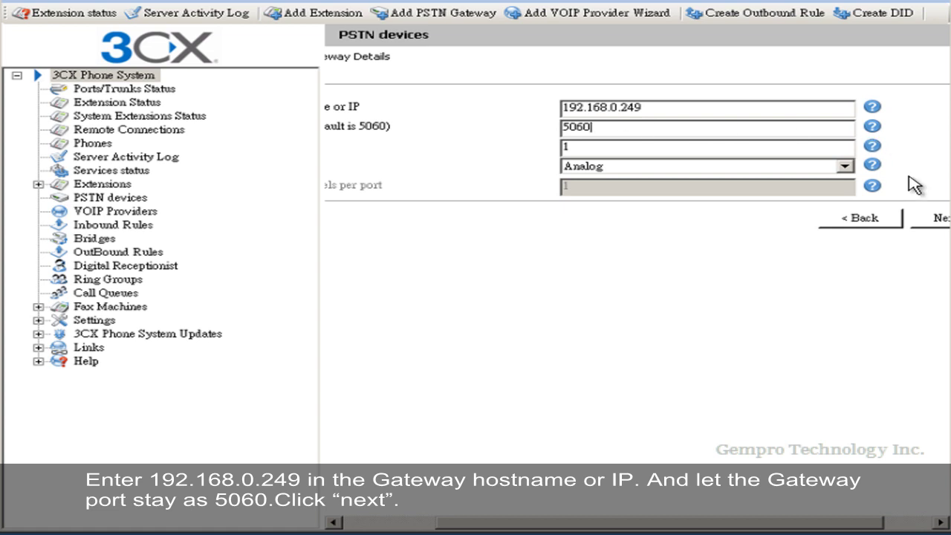
- Set gempro1's port authentication password to match its port ID and accept the ports
click(937, 220)
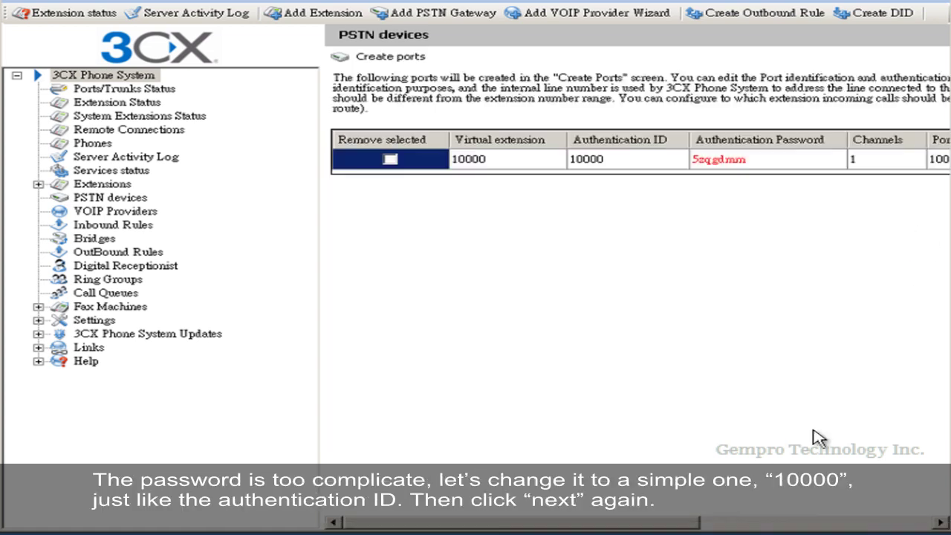
click(736, 168)
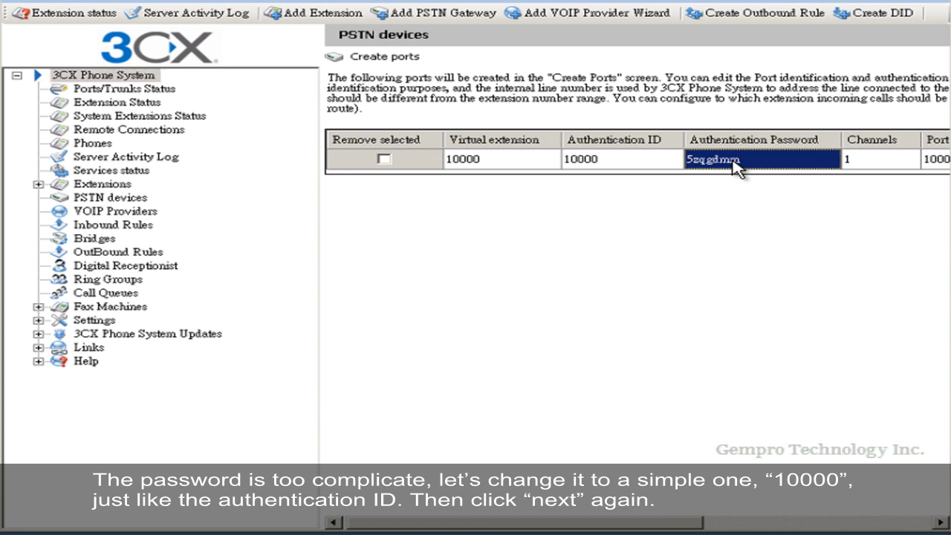
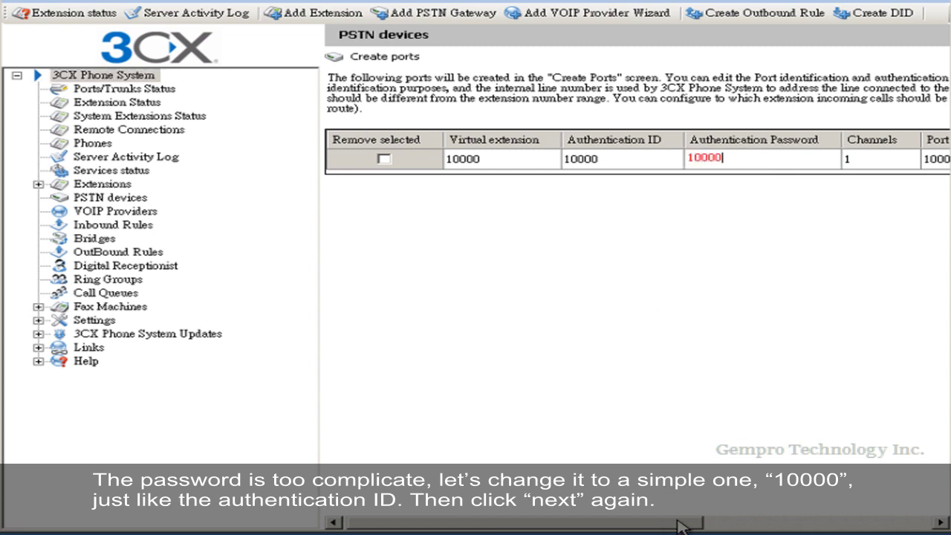
drag(679, 524, 928, 519)
click(908, 194)
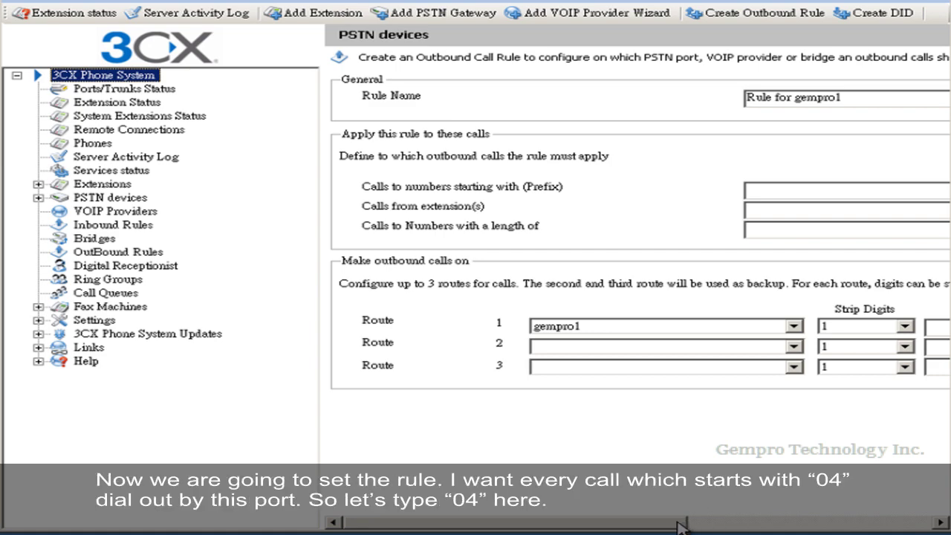
- Create an outbound rule for prefix 04 with route 1 stripping 0 digits, and finish gempro1
drag(683, 526, 704, 526)
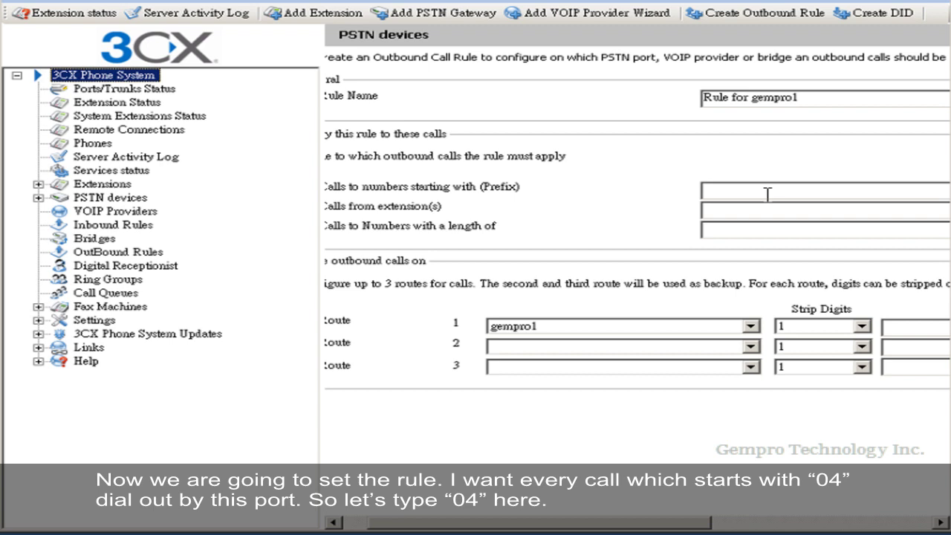
click(767, 194)
text(04)
click(816, 326)
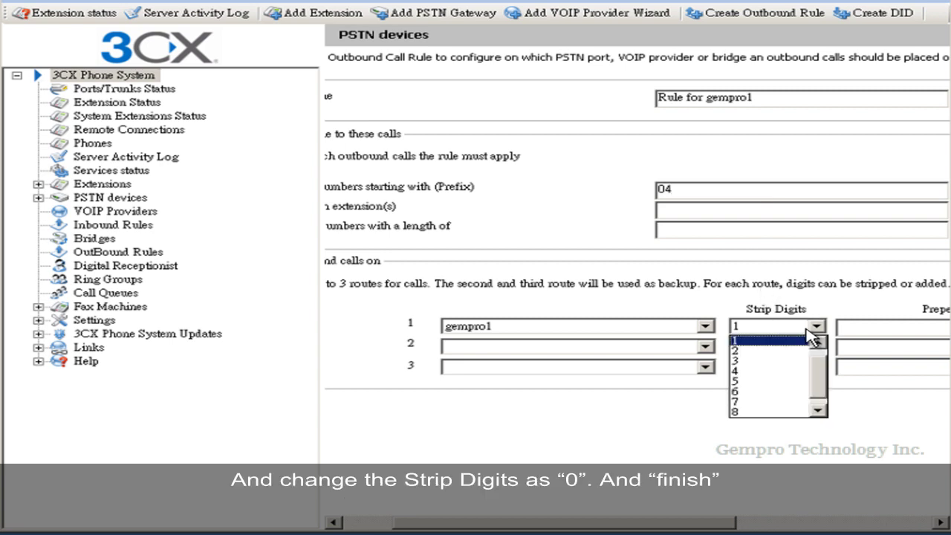
scroll(795, 346, up, 1)
click(790, 339)
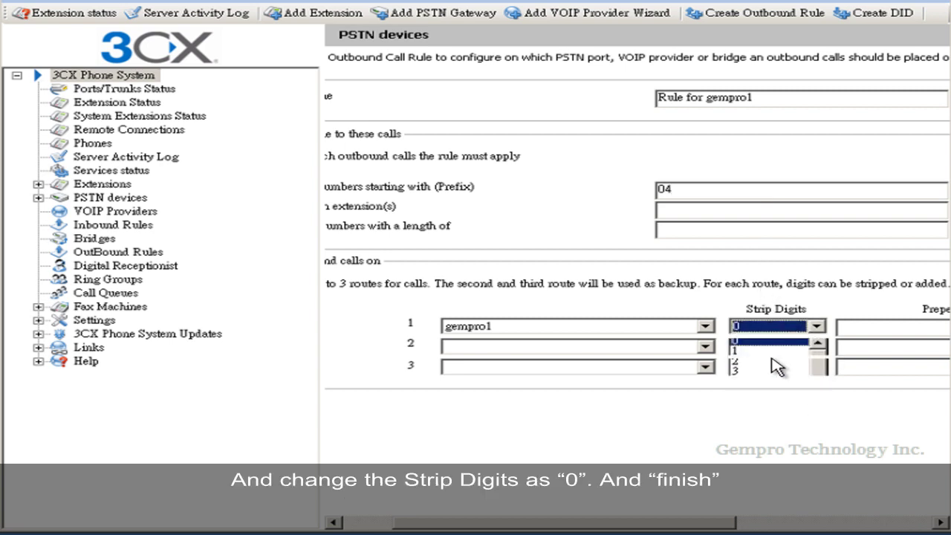
drag(685, 526, 742, 526)
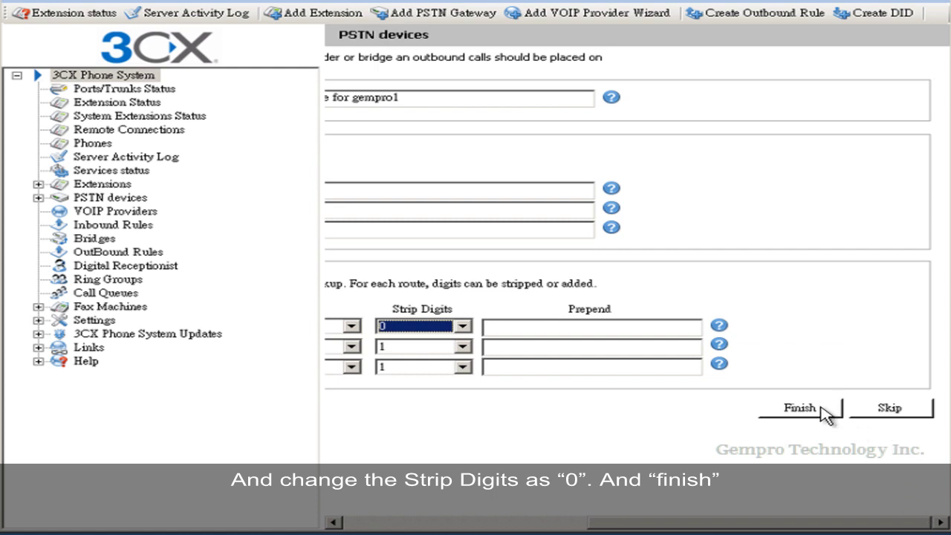
click(817, 449)
click(96, 198)
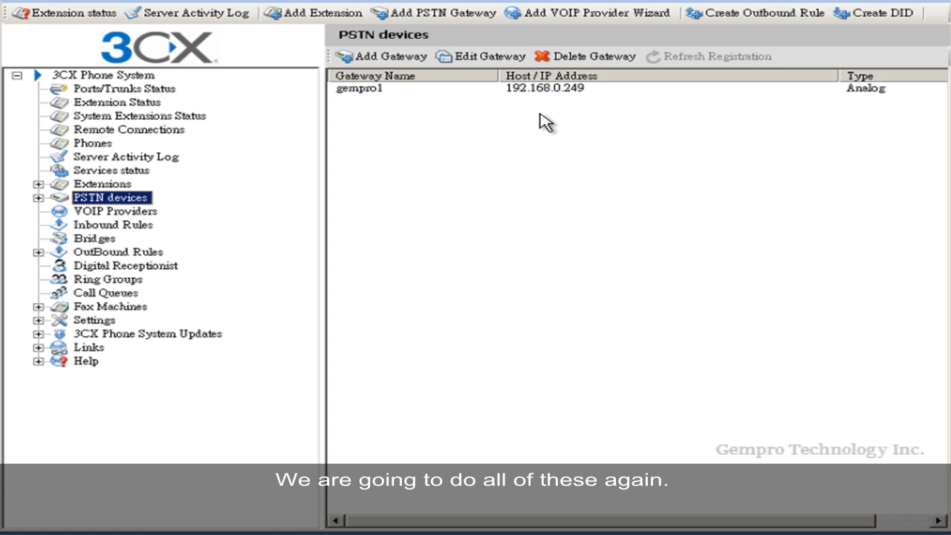
- Start a second gateway named gempro2 with the Generic brand
click(350, 58)
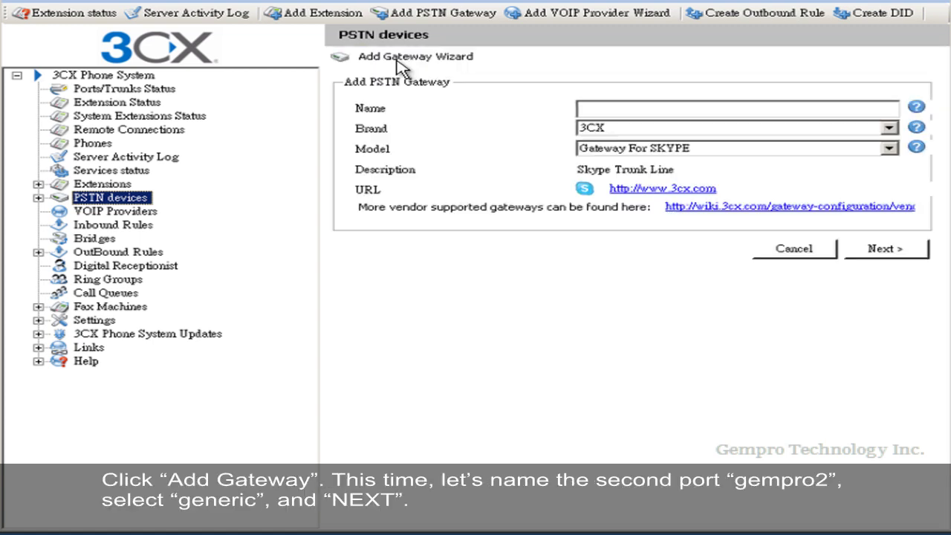
click(632, 110)
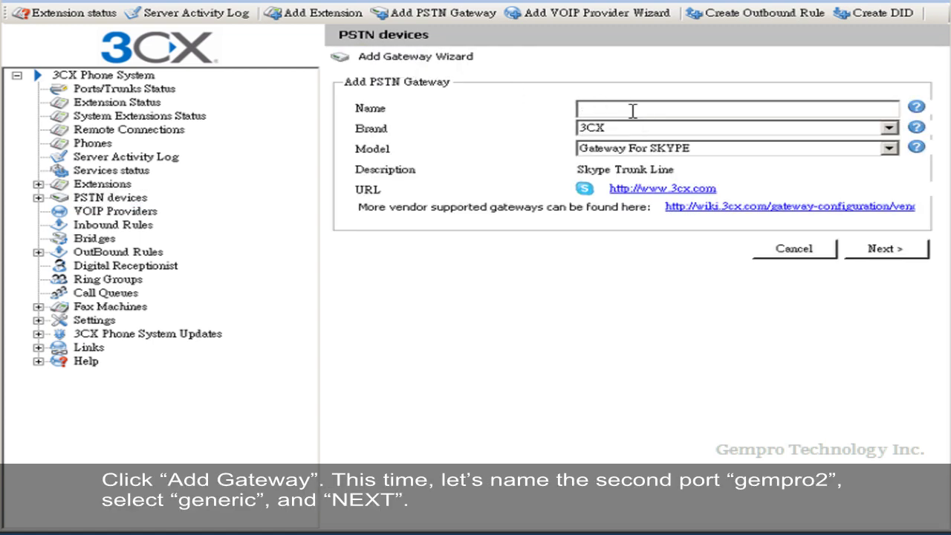
text(gempro2)
click(646, 130)
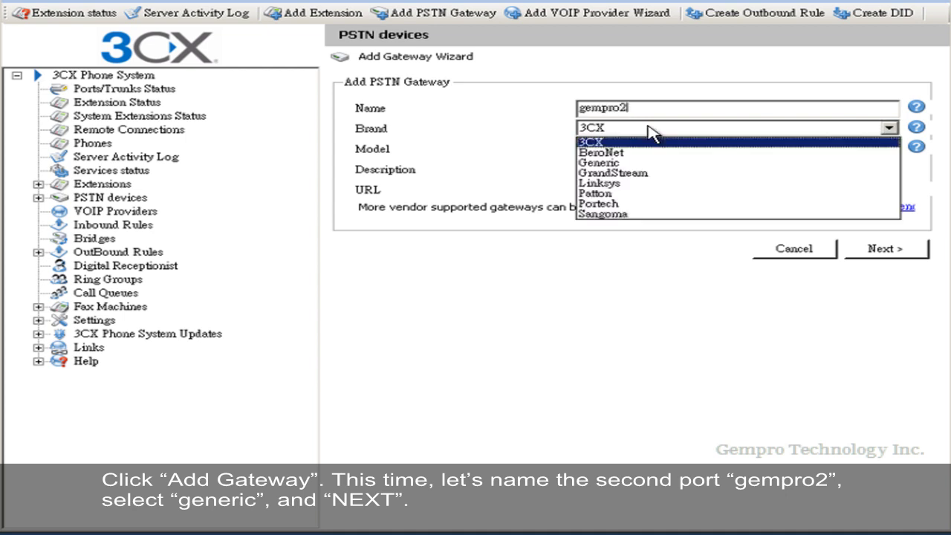
click(625, 168)
click(877, 255)
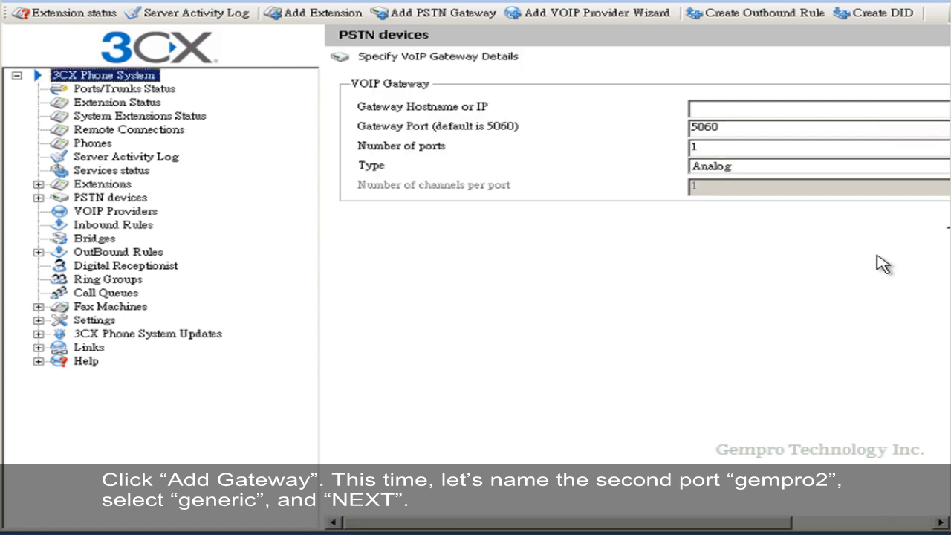
- Give gempro2 IP address 192.168.0.249 and gateway port 5062
click(785, 105)
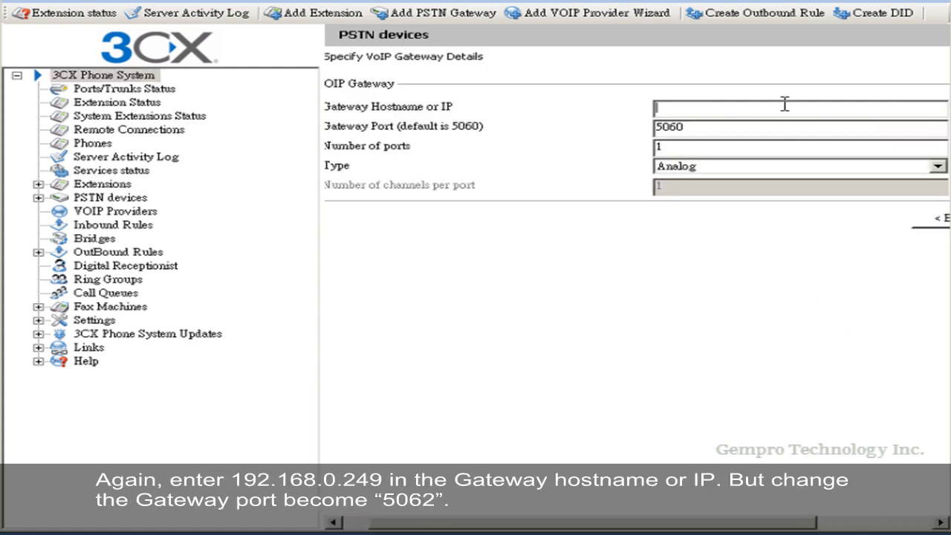
text(192.168.0.249)
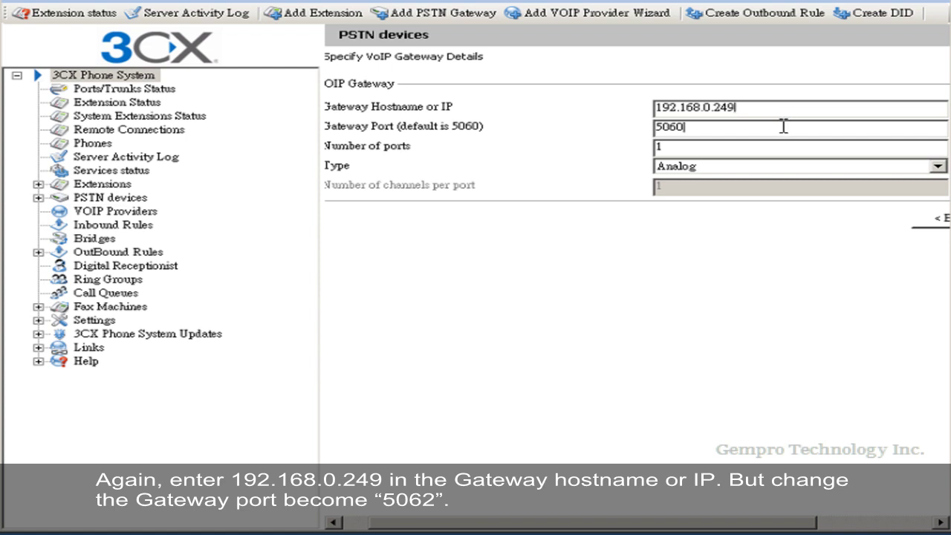
click(783, 126)
key(BackSpace)
text(2)
drag(720, 529, 826, 518)
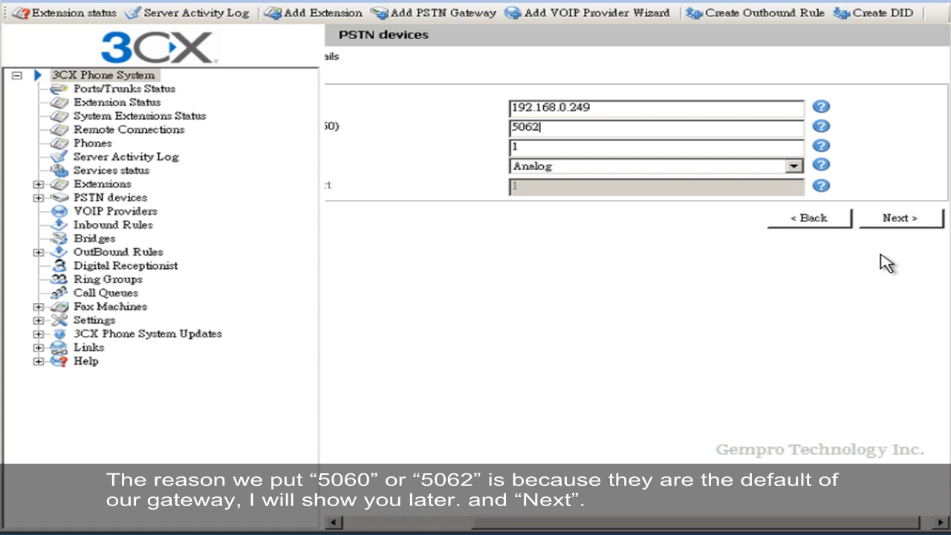
click(895, 218)
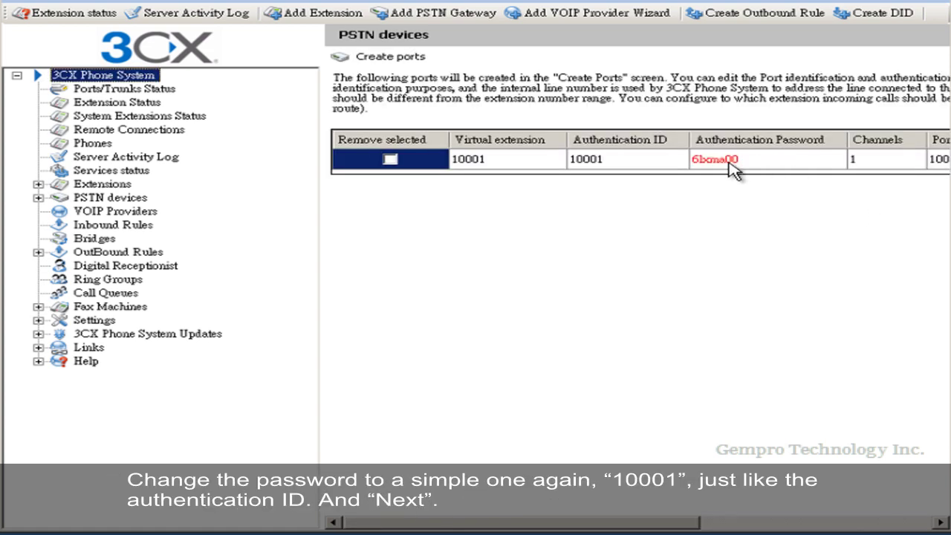
- Set gempro2's port authentication password to match its port ID and accept the ports
click(732, 164)
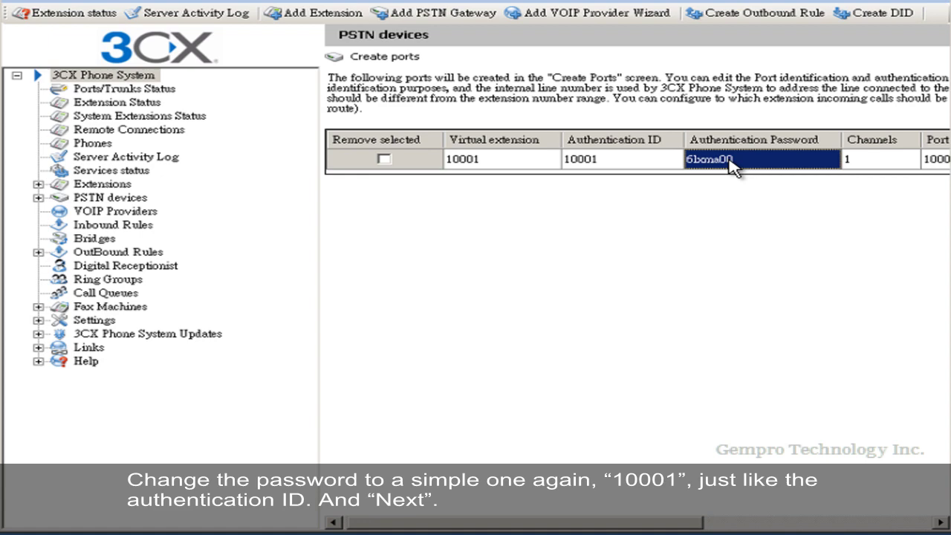
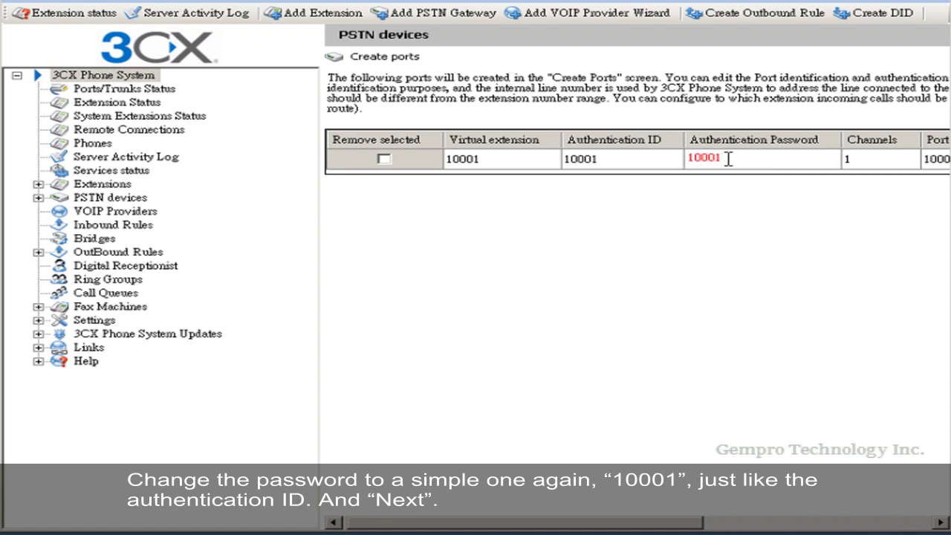
drag(678, 524, 937, 512)
click(912, 196)
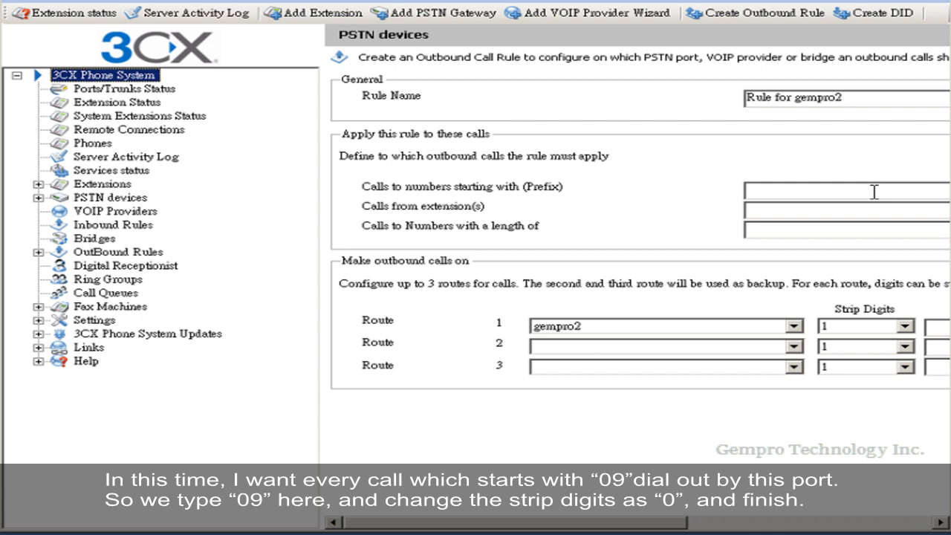
- Create an outbound rule for prefix 09 with route 1 stripping 0 digits, and finish
click(874, 191)
text(0)
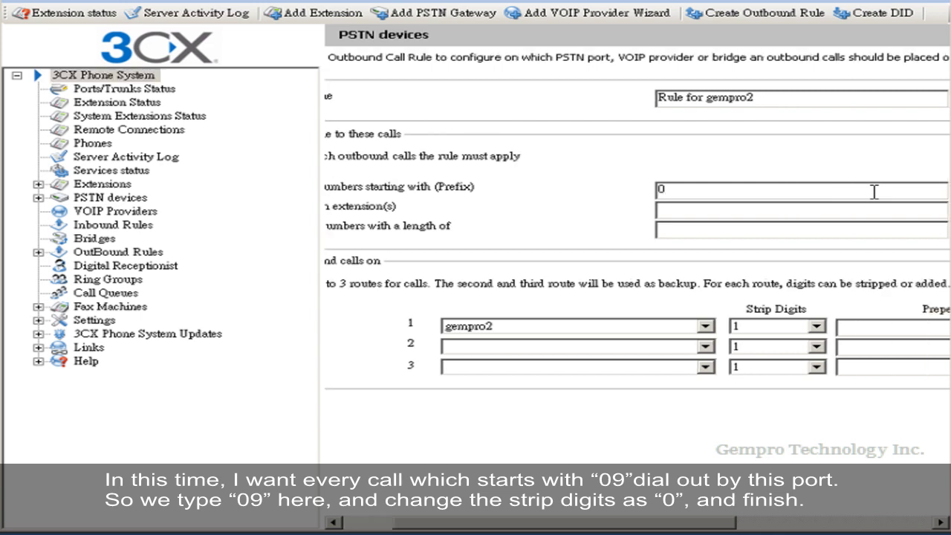
text(9)
click(816, 326)
scroll(817, 369, up, 1)
click(780, 342)
drag(702, 527, 921, 512)
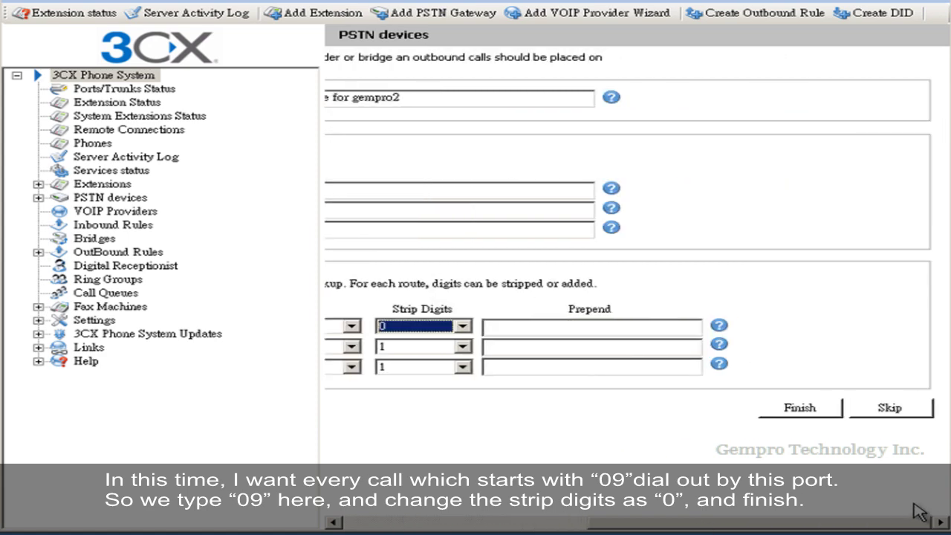
click(826, 410)
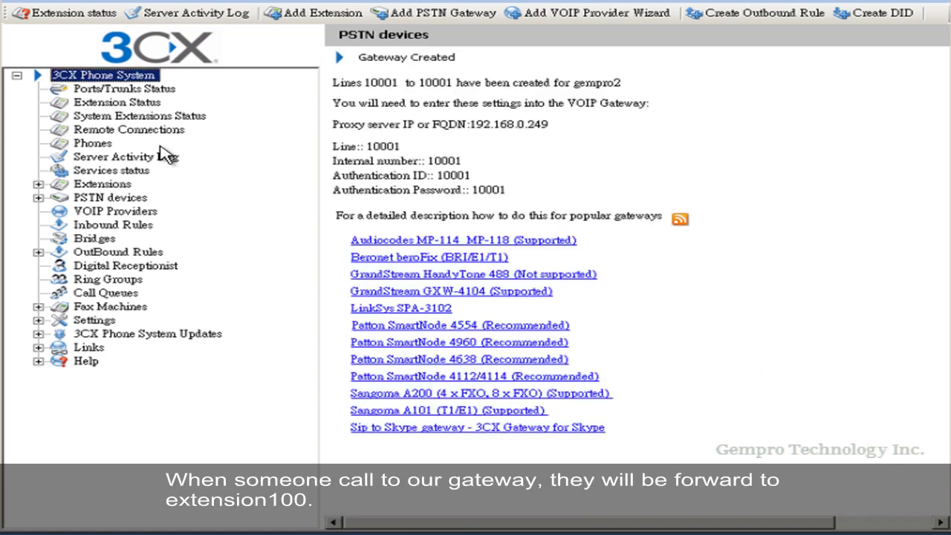
- Show Ports/Trunks Status under Extensions to check gempro1 and gempro2 registration
click(104, 188)
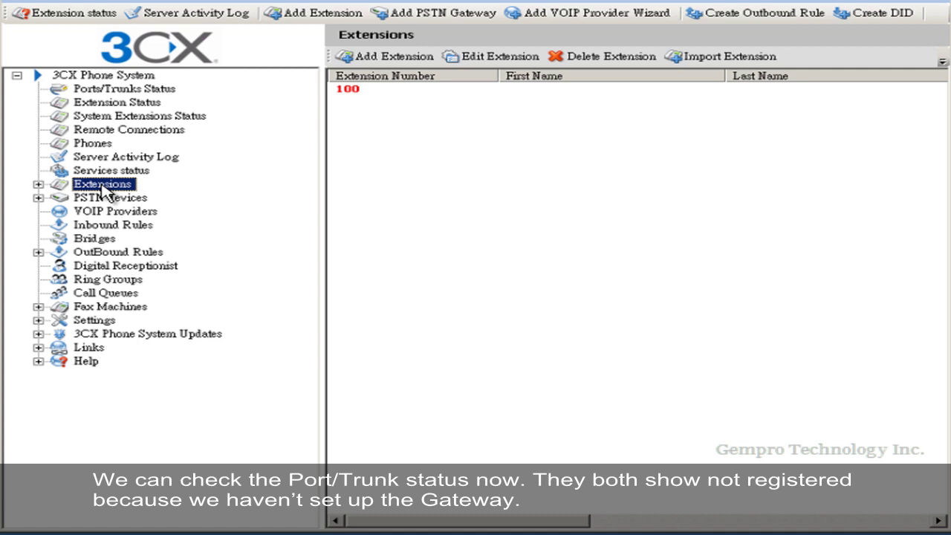
click(132, 91)
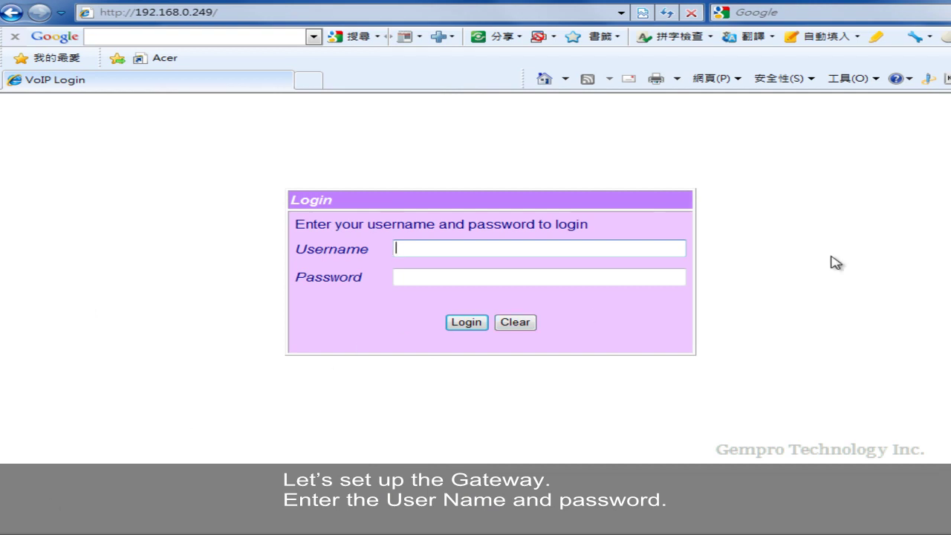
- Log in to the Gempro gateway web interface as admin with the administrator password
text(admin)
key(Tab)
text(••••)
key(Return)
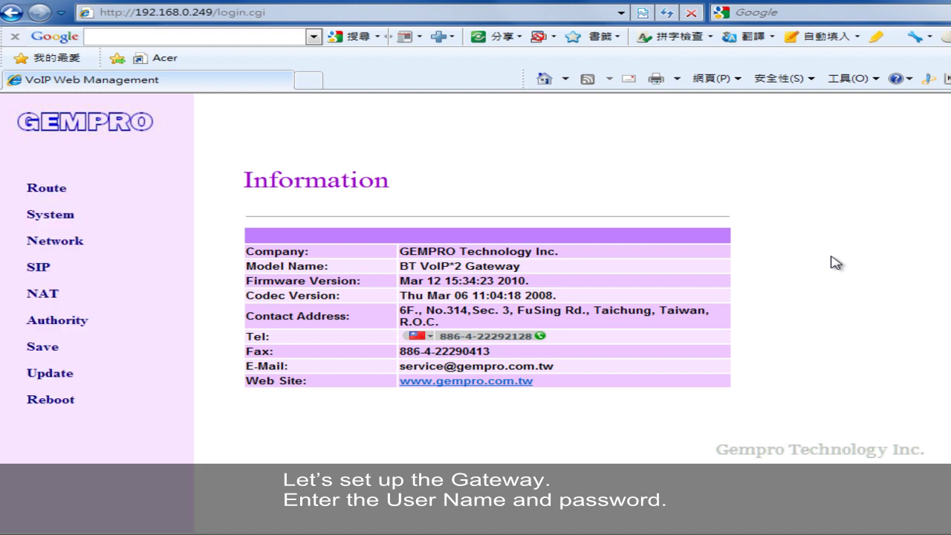
- Activate Phone 1's SIP realm with display, user and register names 10000 plus register password
mouse_move(45, 268)
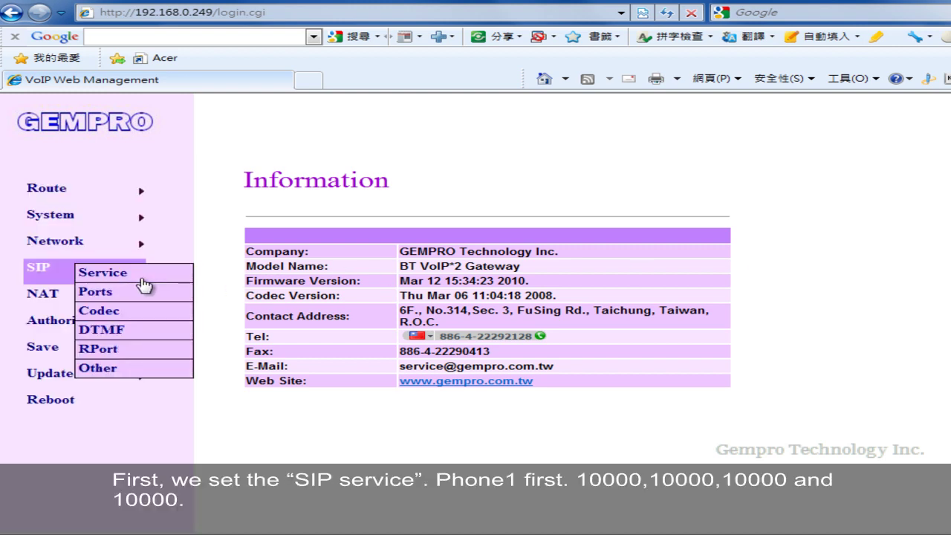
click(144, 285)
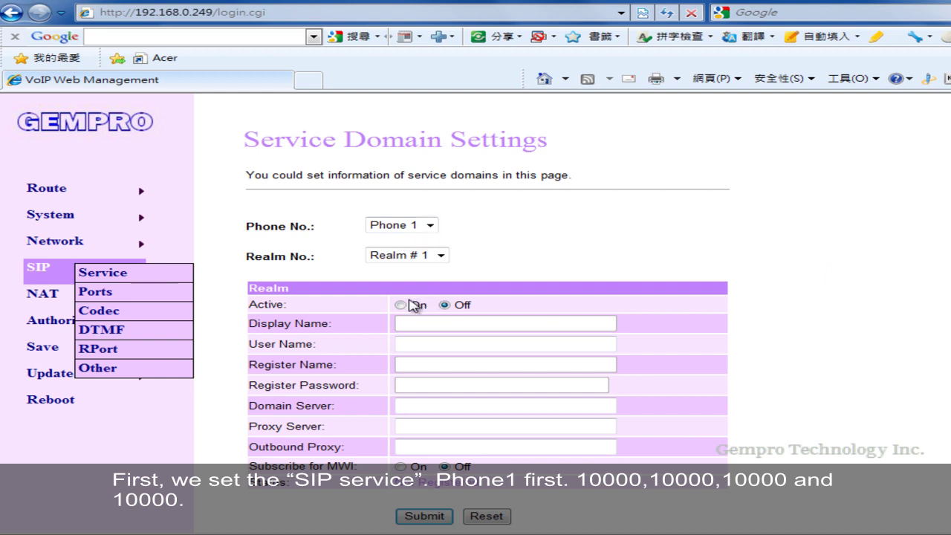
click(405, 304)
click(422, 323)
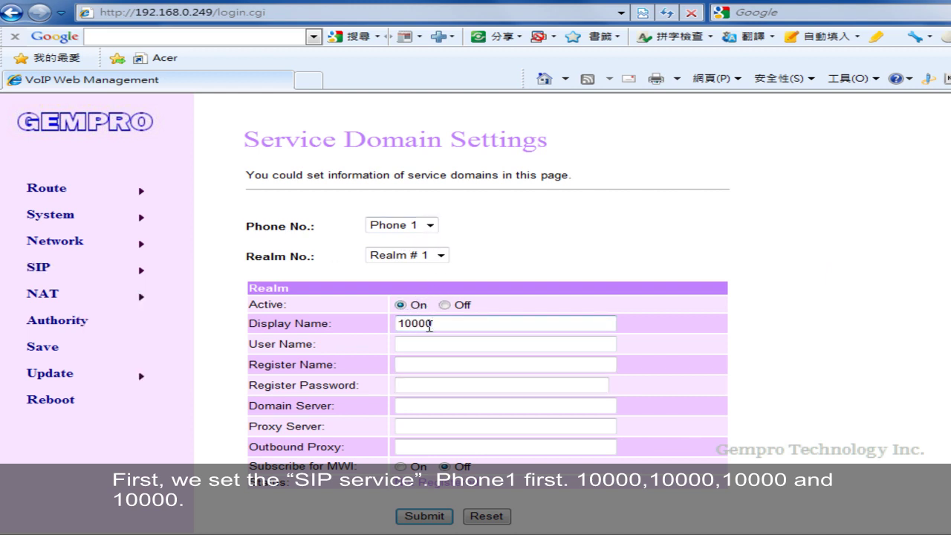
key(Tab)
key(Tab)
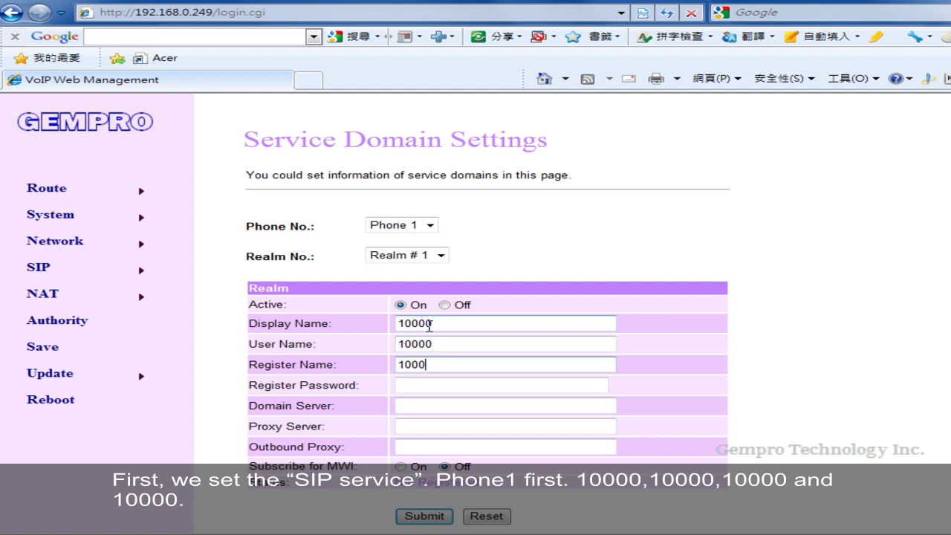
key(Tab)
- Set Phone 1's domain server, proxy and outbound proxy to 192.168.0.5 and submit
key(Tab)
text(192.168.0.5)
key(Tab)
text(192.168.0.)
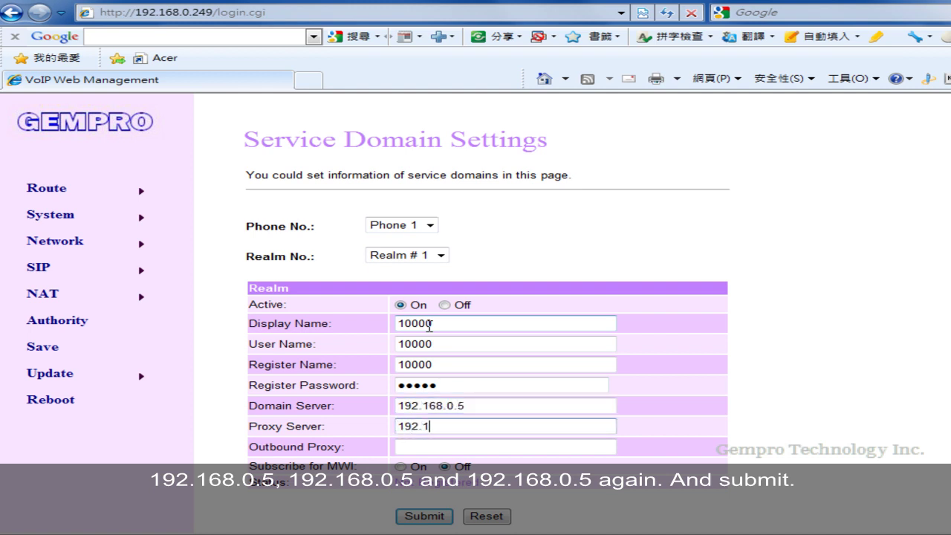
text(5)
key(Tab)
text(192.168.0.5)
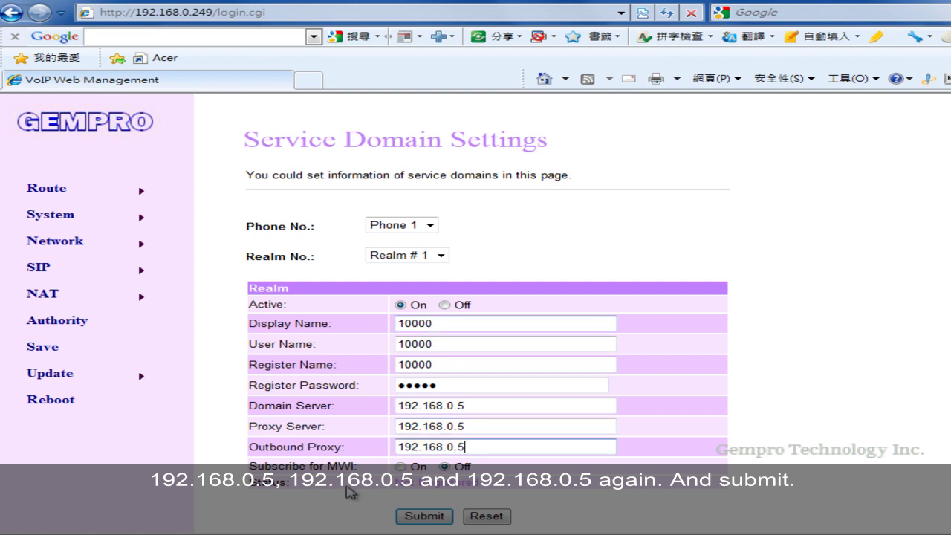
click(402, 517)
mouse_move(132, 272)
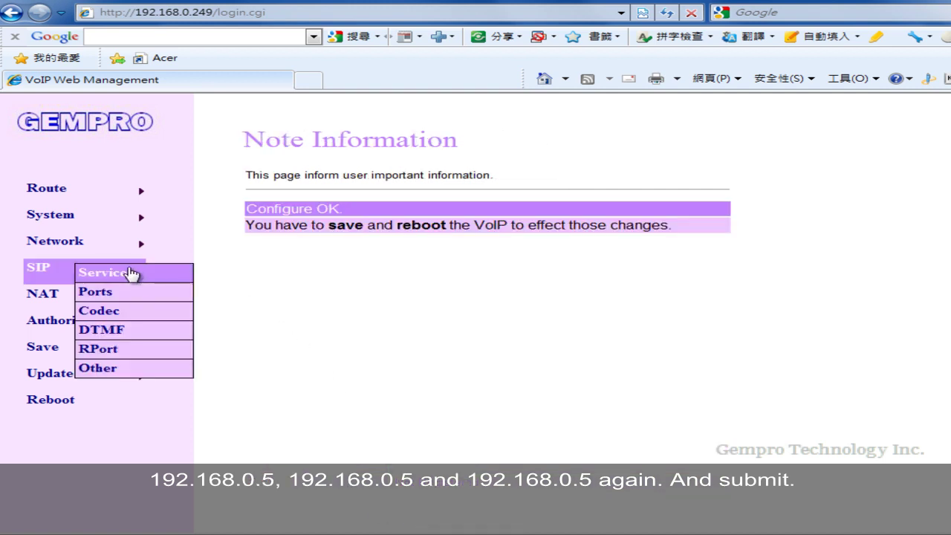
click(158, 278)
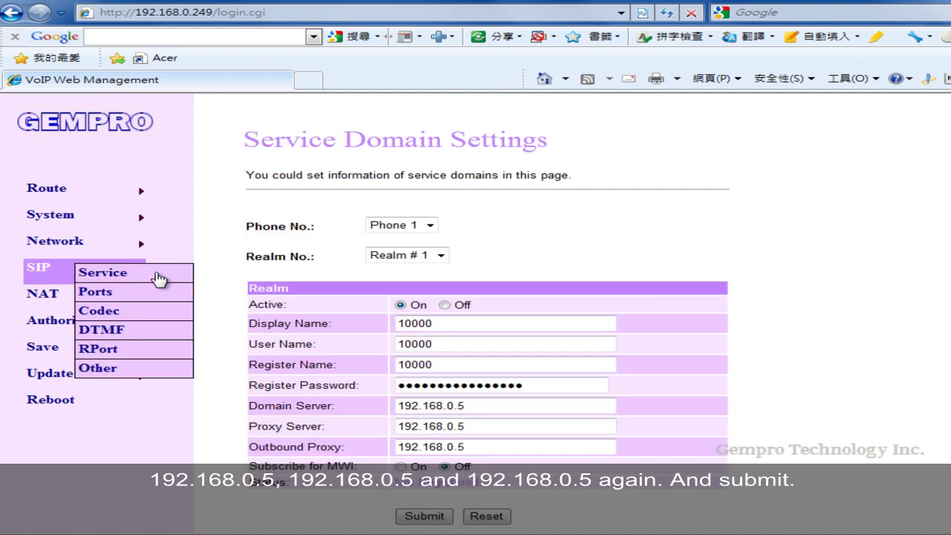
- Activate Phone 2's realm: display name 1000, user and register names 10001, register password
click(430, 225)
click(412, 254)
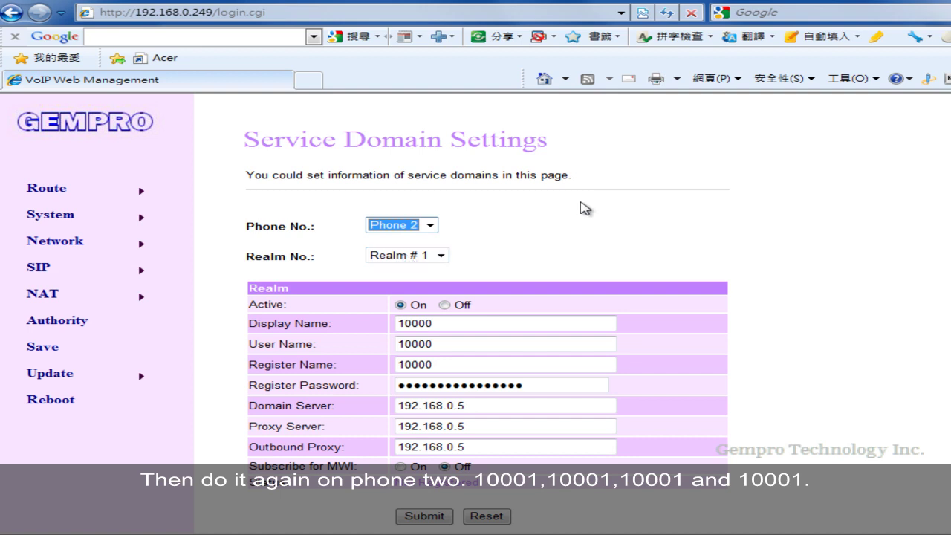
click(401, 305)
click(449, 324)
text(1000)
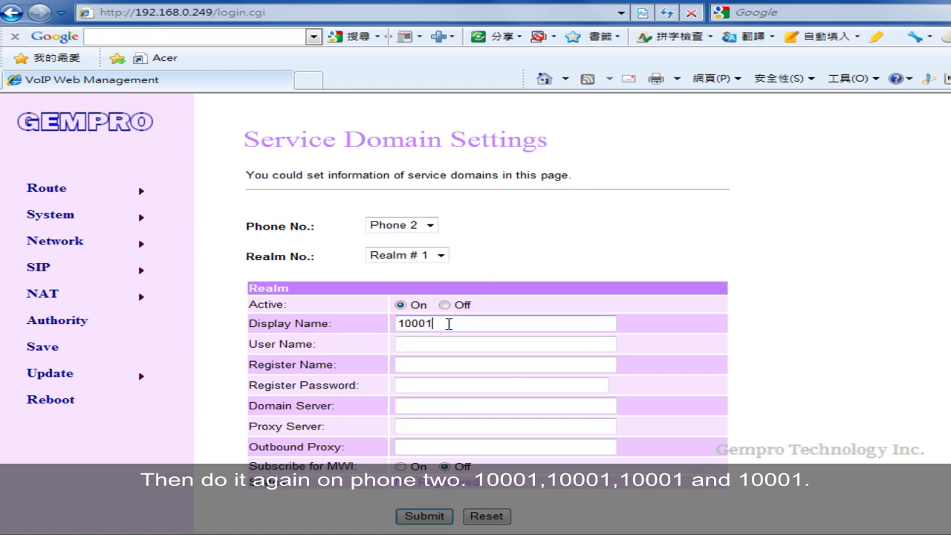
key(Tab)
text(10001)
key(Tab)
key(Tab)
- Set Phone 2's domain server, proxy and outbound proxy to 192.168.0.5 and submit
key(Tab)
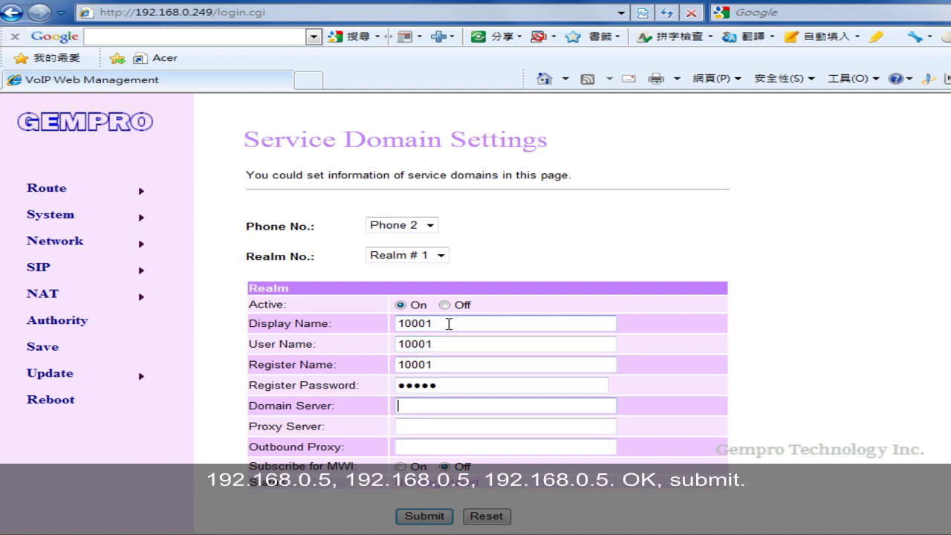
text(192.168.0.5)
key(Tab)
text(192.168.)
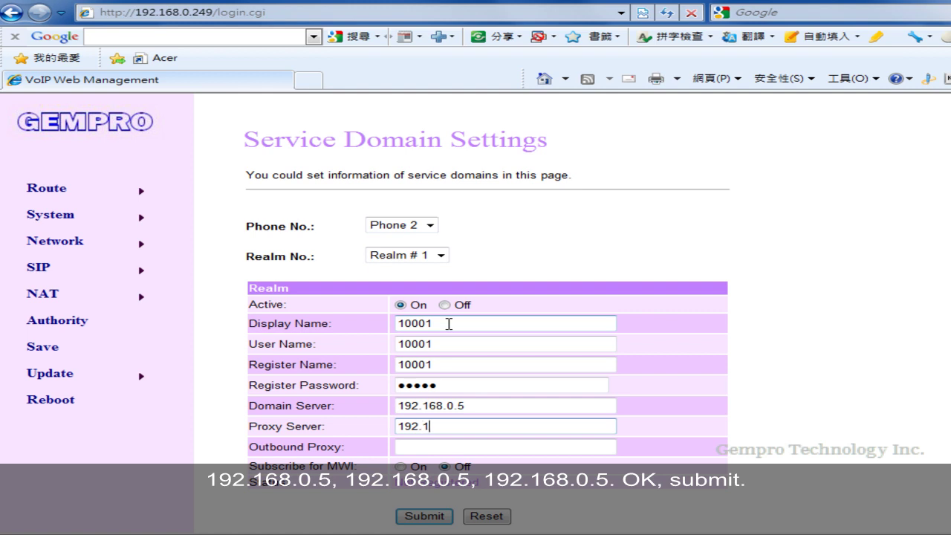
text(0.5)
key(Tab)
text(192.168.0.5)
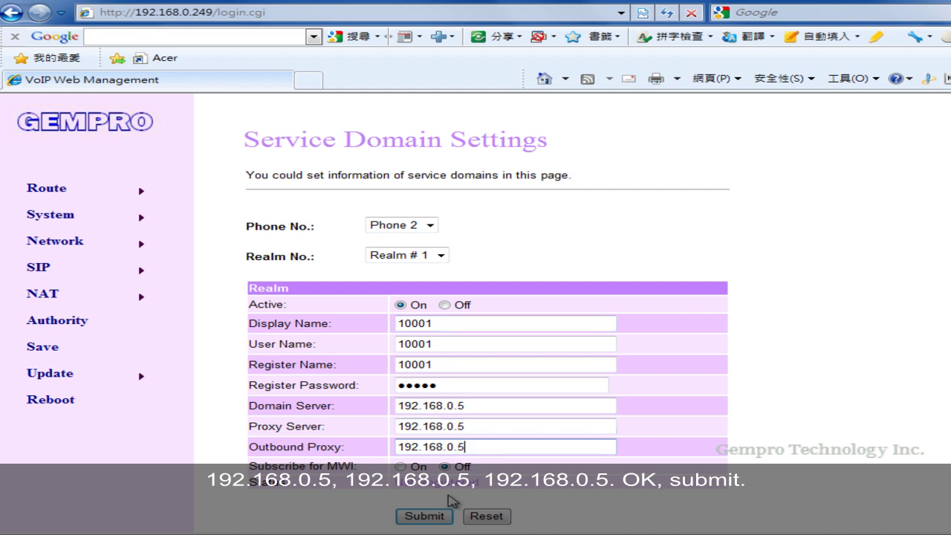
click(429, 520)
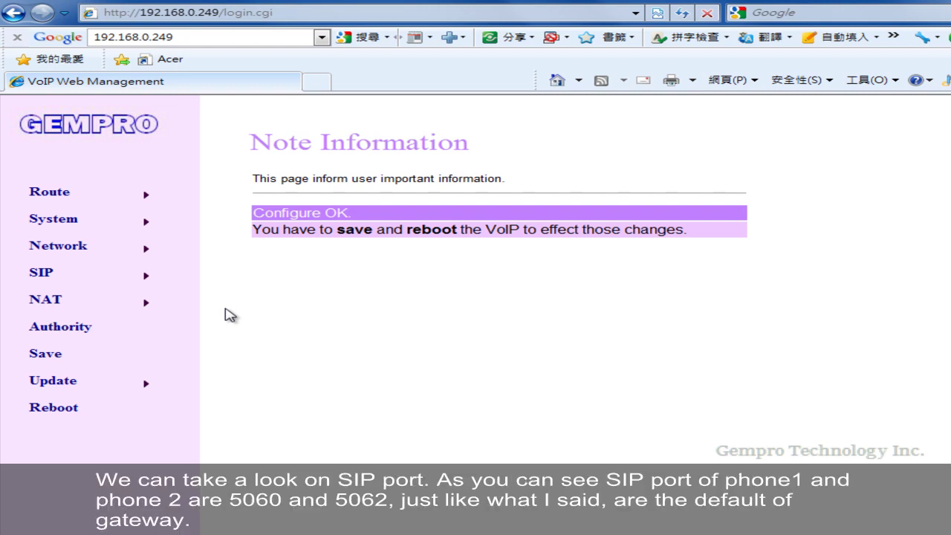
- Check SIP ports 5060 and 5062, then set Phone 2's LAN Answer to BT Alerted
mouse_move(148, 274)
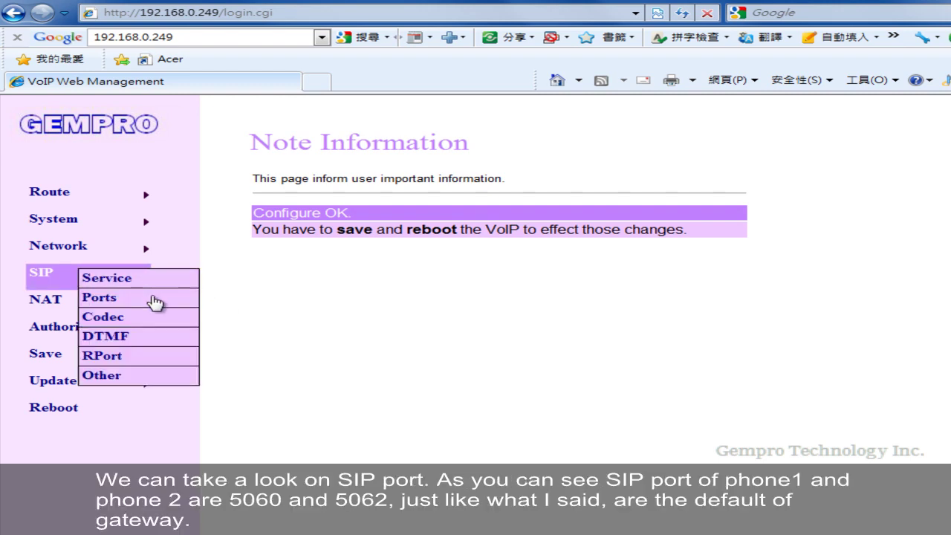
click(153, 299)
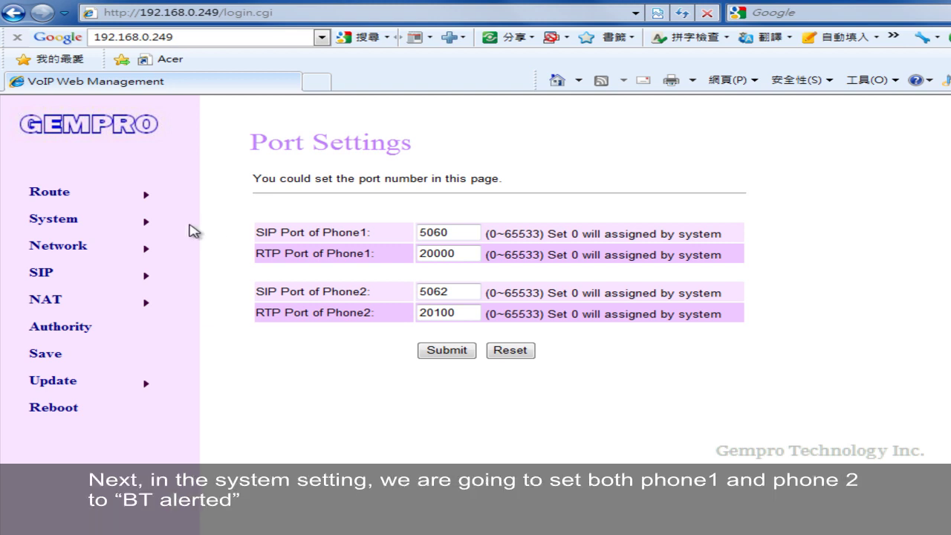
mouse_move(170, 227)
click(170, 248)
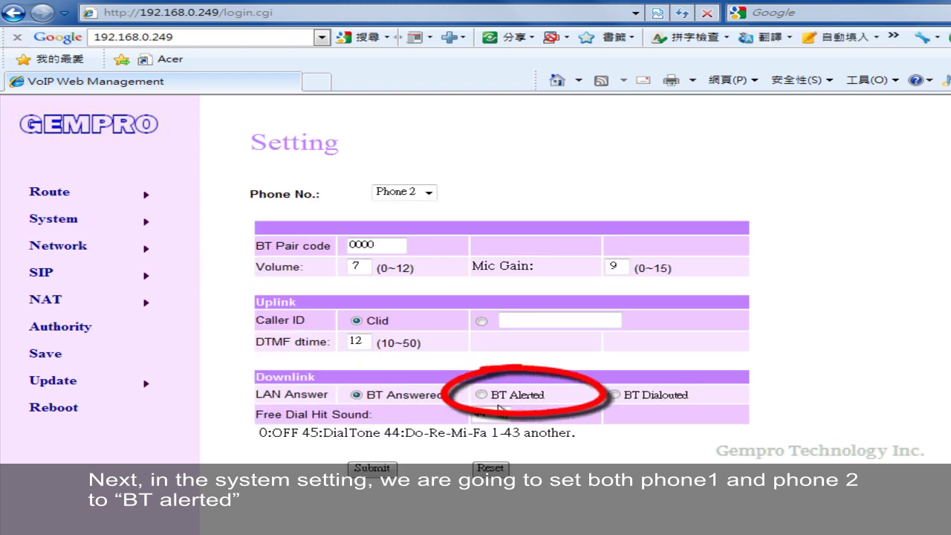
click(481, 394)
click(371, 467)
- Set Phone 1's LAN Answer to BT Alerted as well and submit
mouse_move(145, 229)
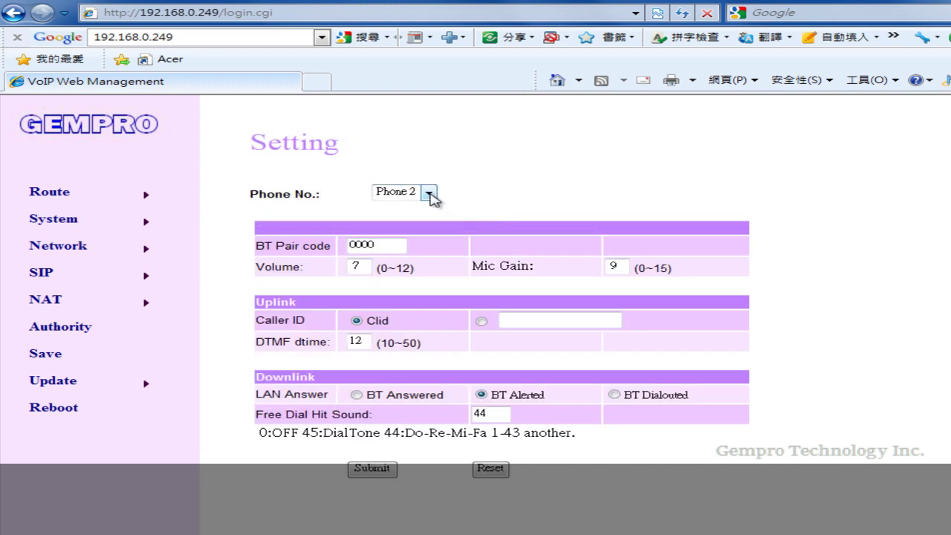
click(429, 193)
click(398, 206)
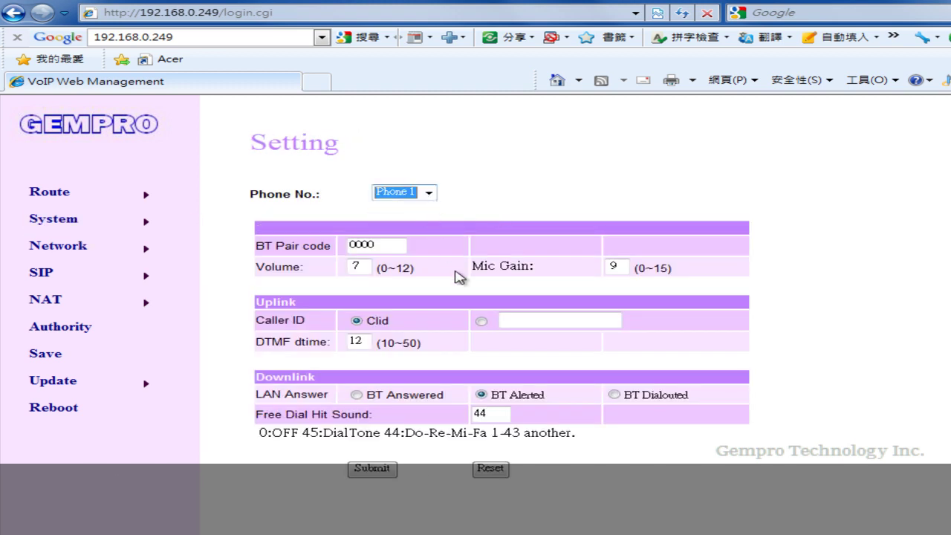
click(482, 394)
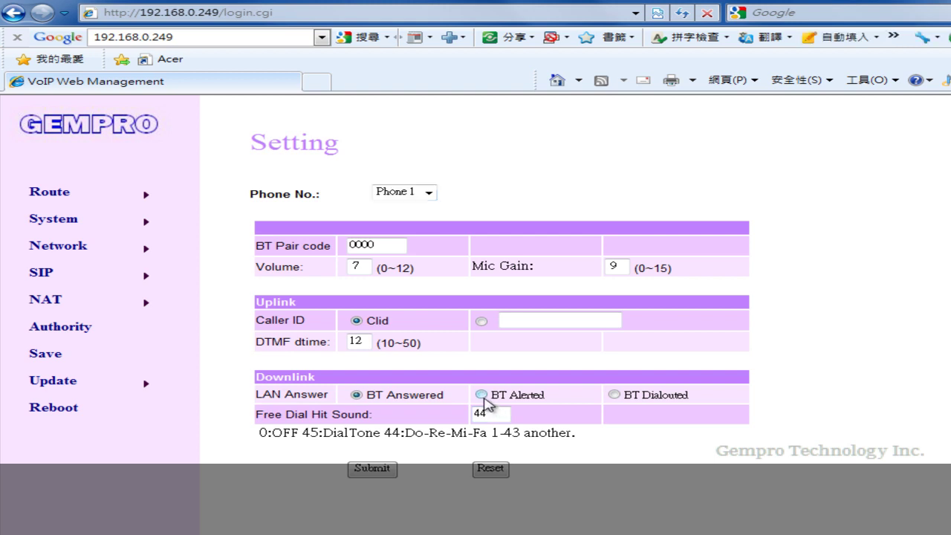
click(372, 469)
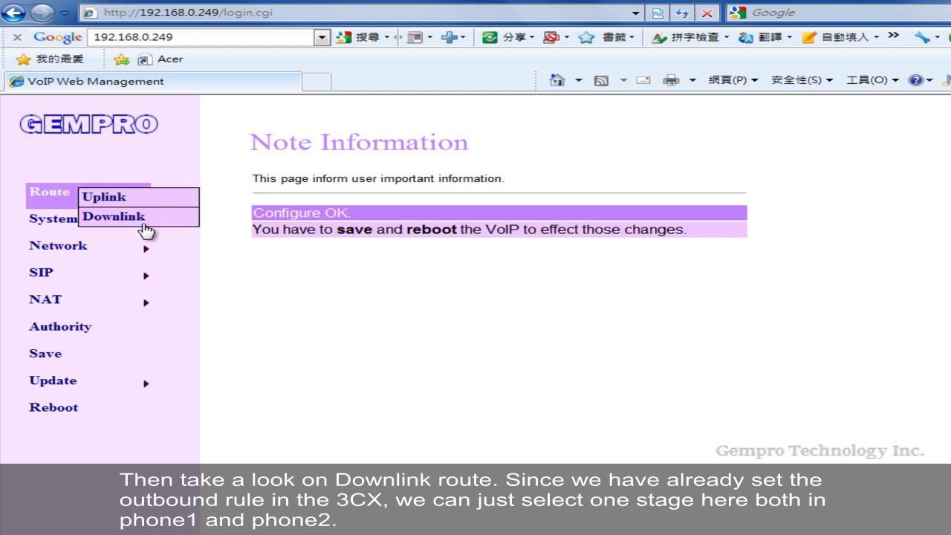
- Set Phone 1's downlink route to 1 Stage (Called Num.)
click(141, 219)
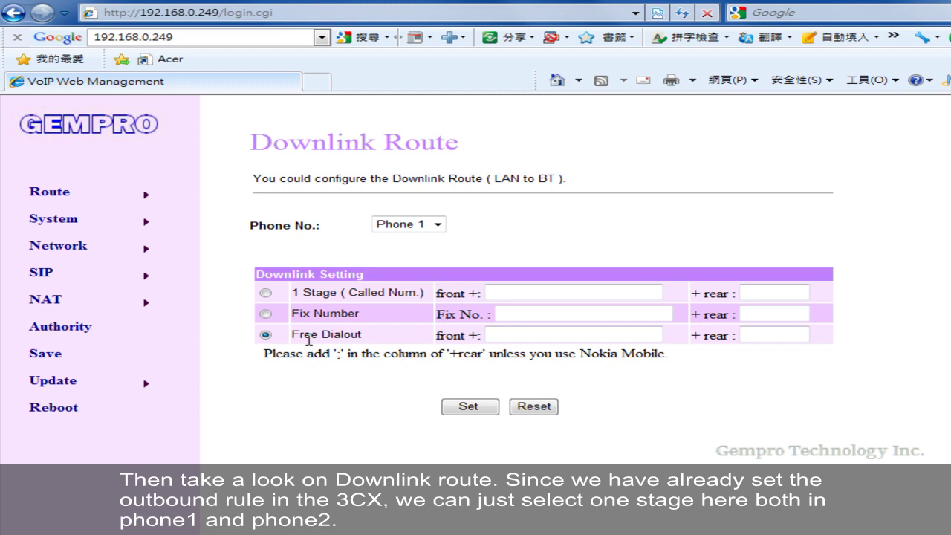
click(265, 292)
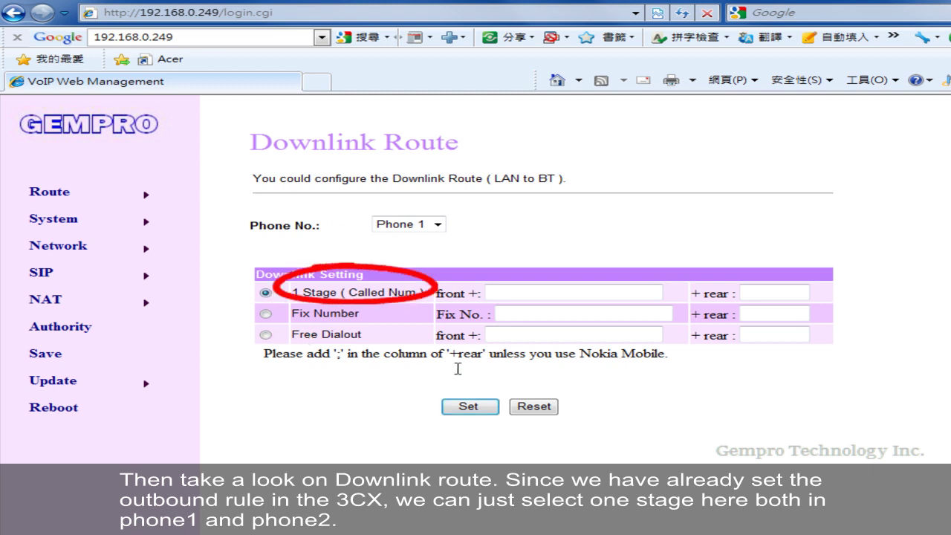
click(487, 412)
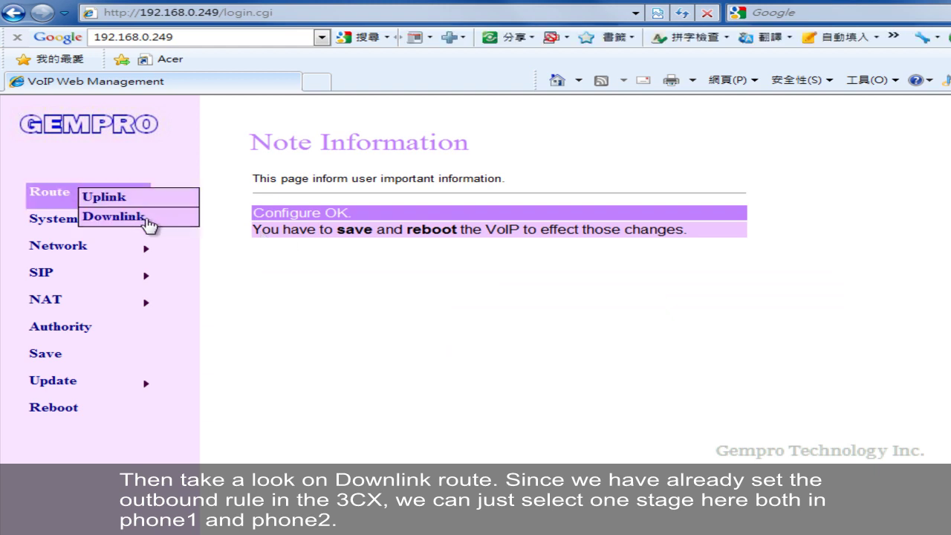
- Set Phone 2's downlink route to 1 Stage (Called Num.)
click(119, 216)
click(409, 225)
click(405, 252)
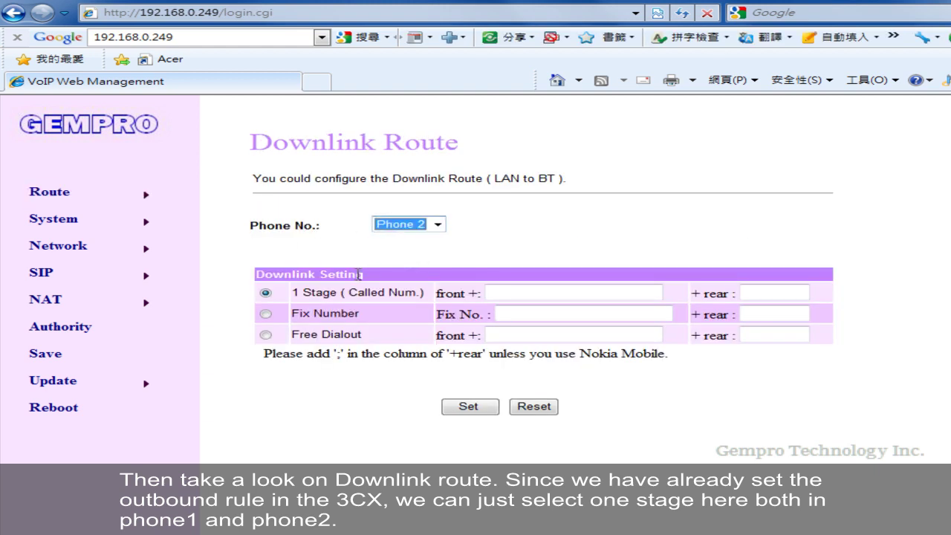
click(265, 293)
click(468, 407)
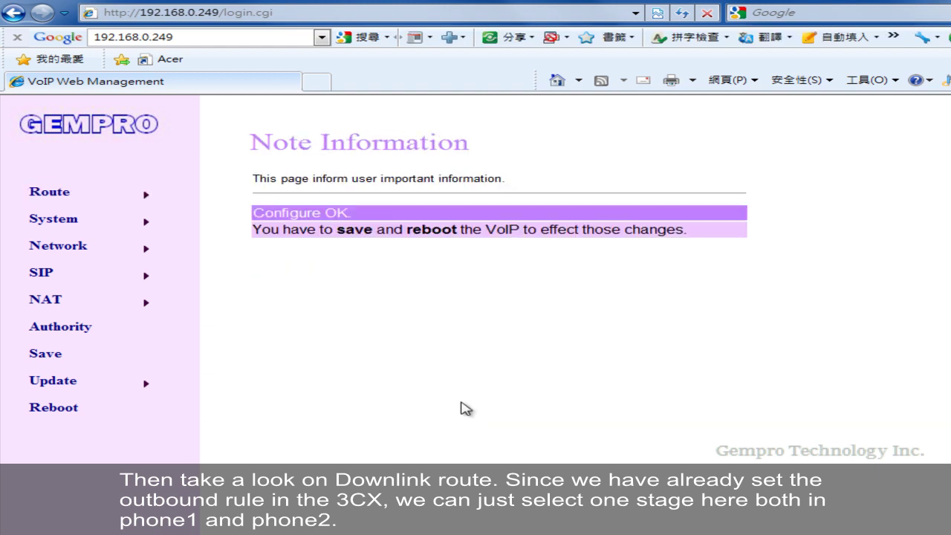
- Route Phone 1's uplink to Fix Number 192.168.0.5.10000
mouse_move(104, 195)
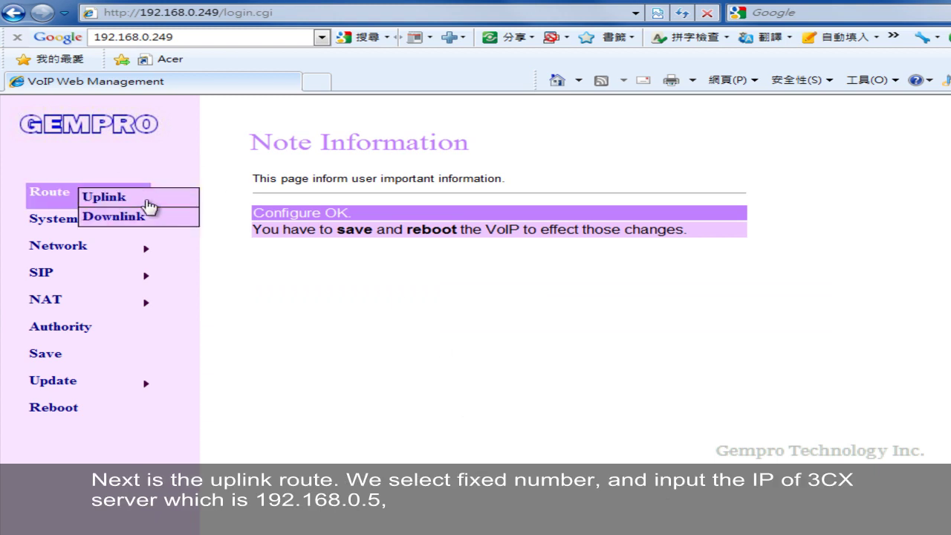
click(148, 206)
click(437, 224)
click(401, 239)
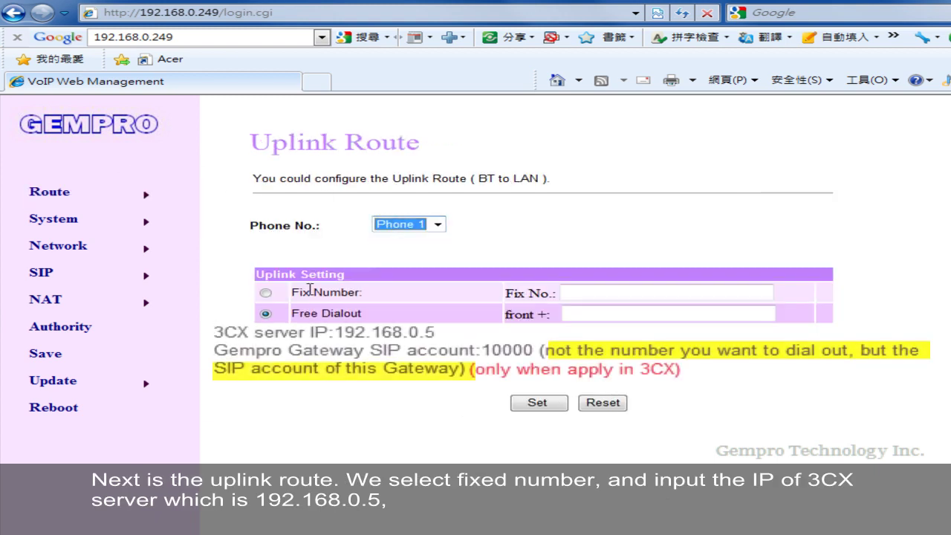
click(265, 293)
click(589, 293)
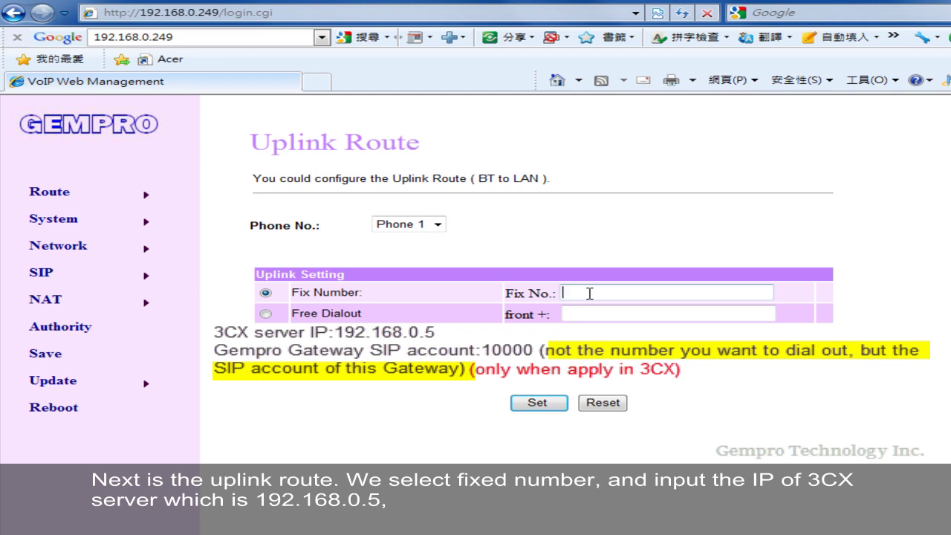
text(192.168.0.5.10000)
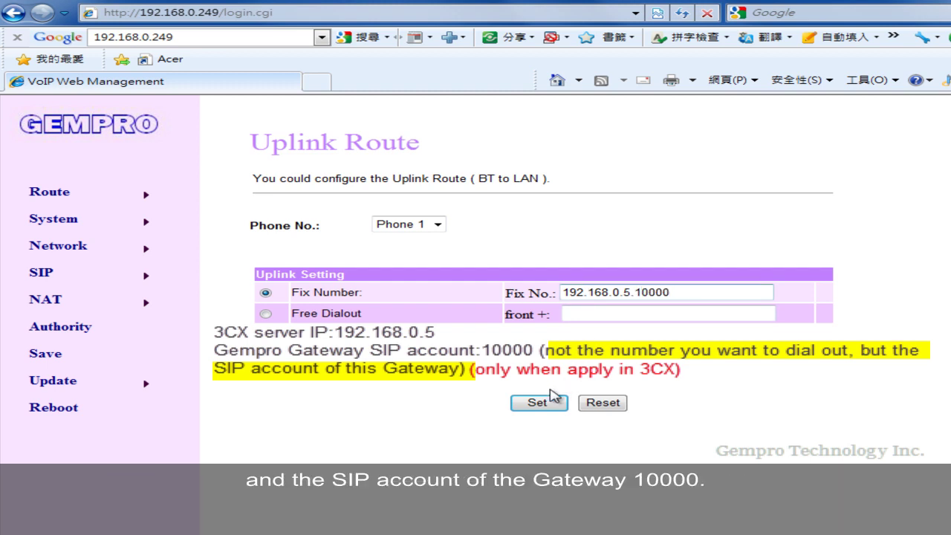
click(545, 401)
- Route Phone 2's uplink to Fix Number 192.168.0.5.10001, then save and reboot the gateway
click(141, 202)
click(435, 223)
click(431, 253)
click(265, 291)
click(618, 293)
text(192.16)
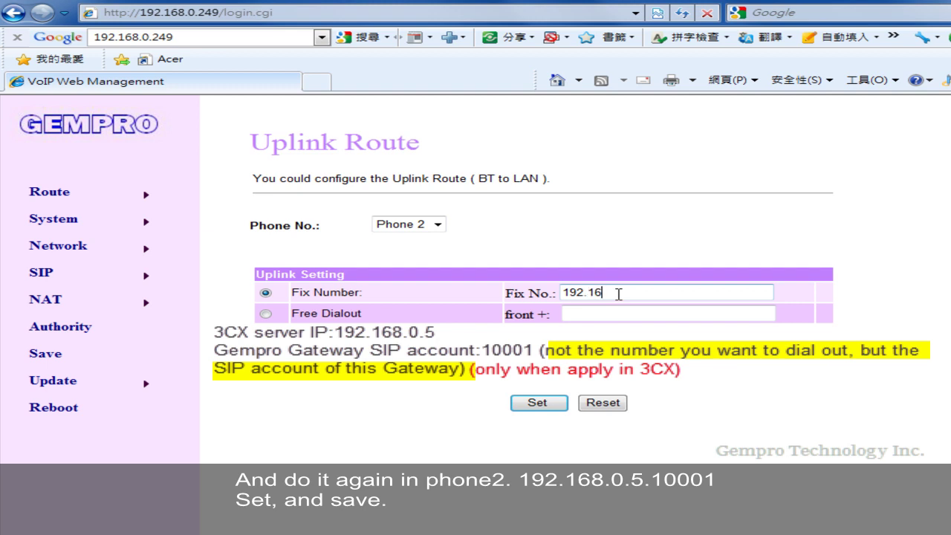
text(8.0.5.10001)
click(537, 403)
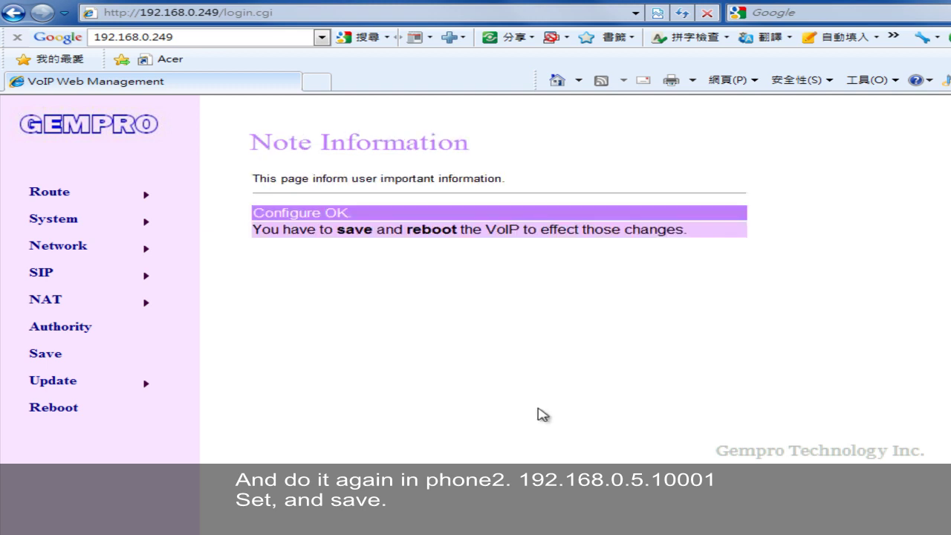
click(95, 364)
click(365, 229)
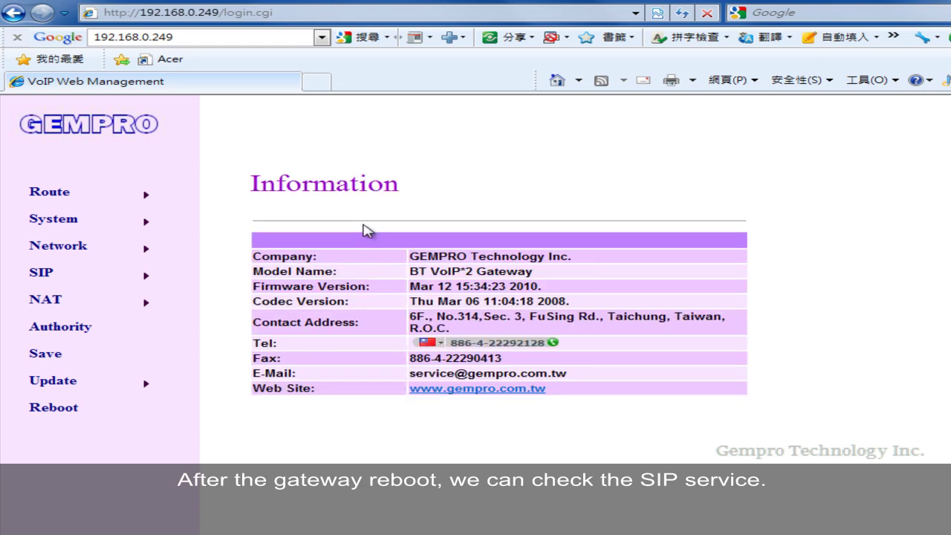
- Open the SIP Service settings and confirm Phone 1's realm status is Registered
mouse_move(127, 274)
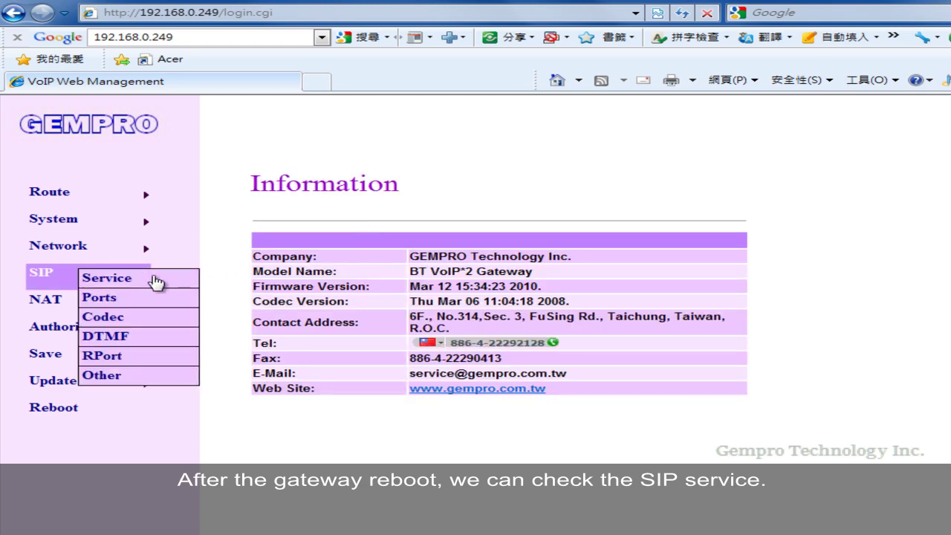
click(156, 281)
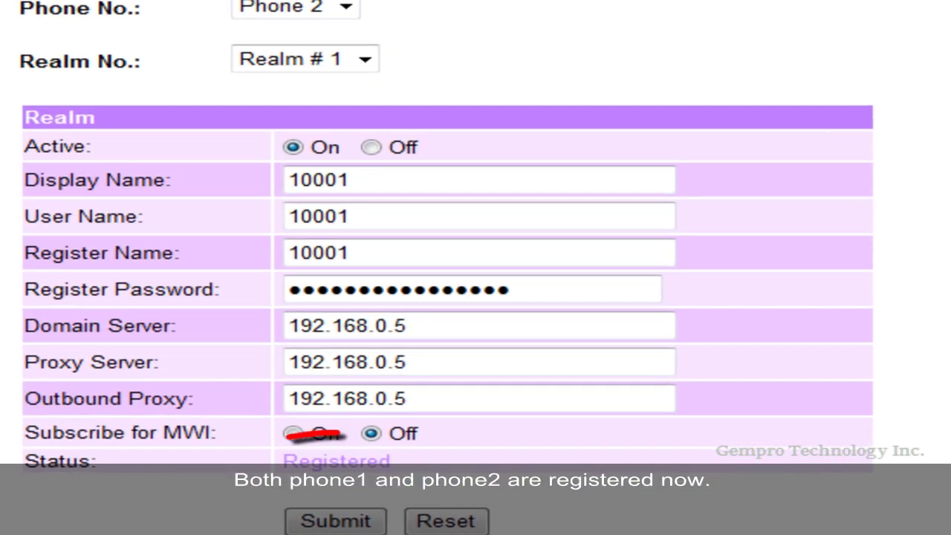
click(350, 9)
click(330, 31)
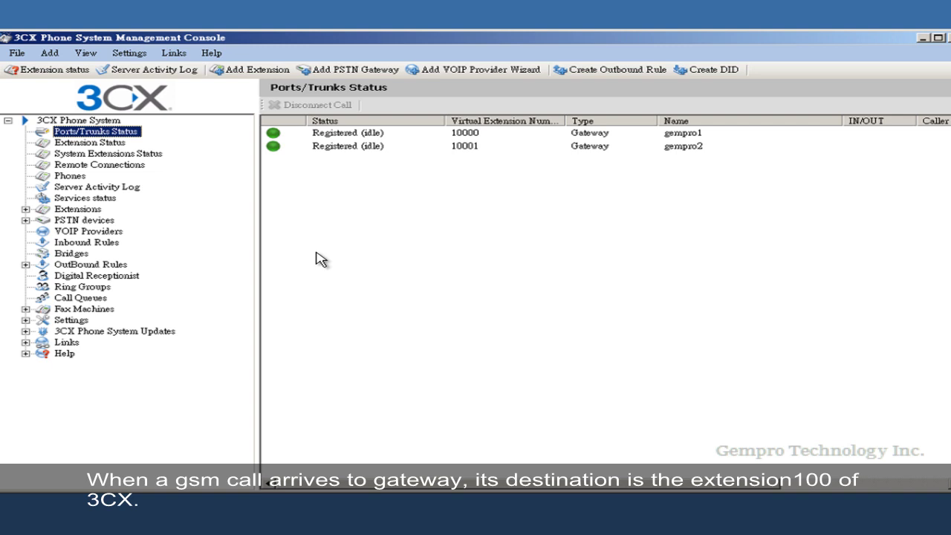
- Switch to the Extension Status list, where extension 100 shows Not Registered
click(112, 145)
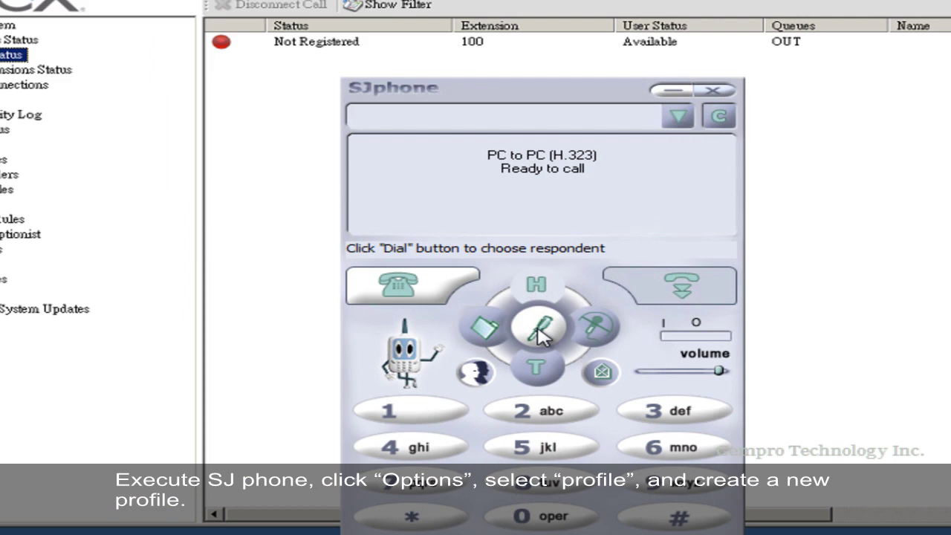
- Create a new SJphone profile named gempro
click(539, 333)
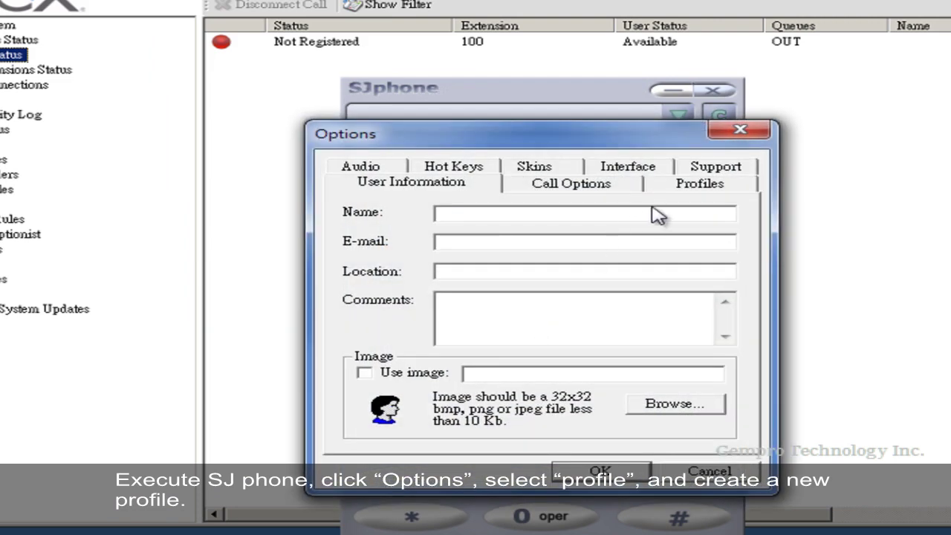
click(689, 188)
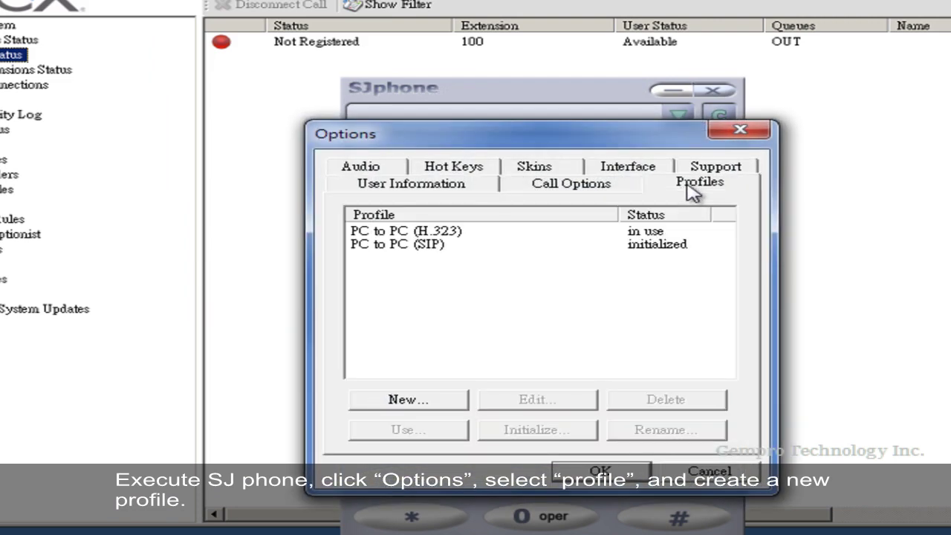
click(449, 399)
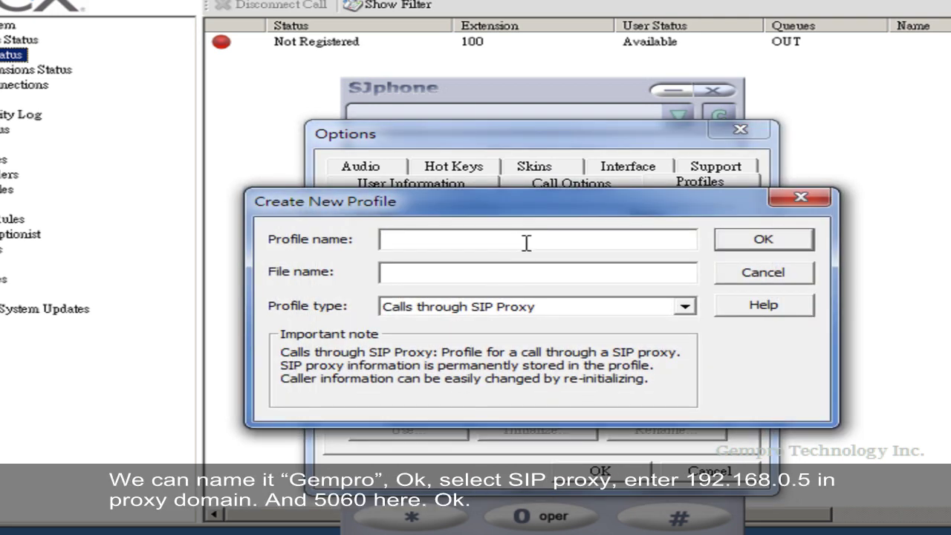
text(gempro)
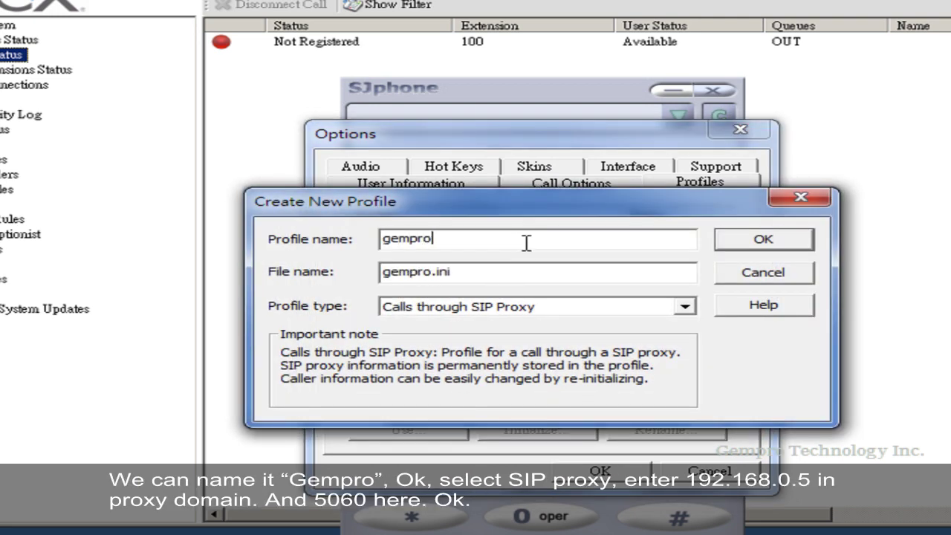
click(808, 244)
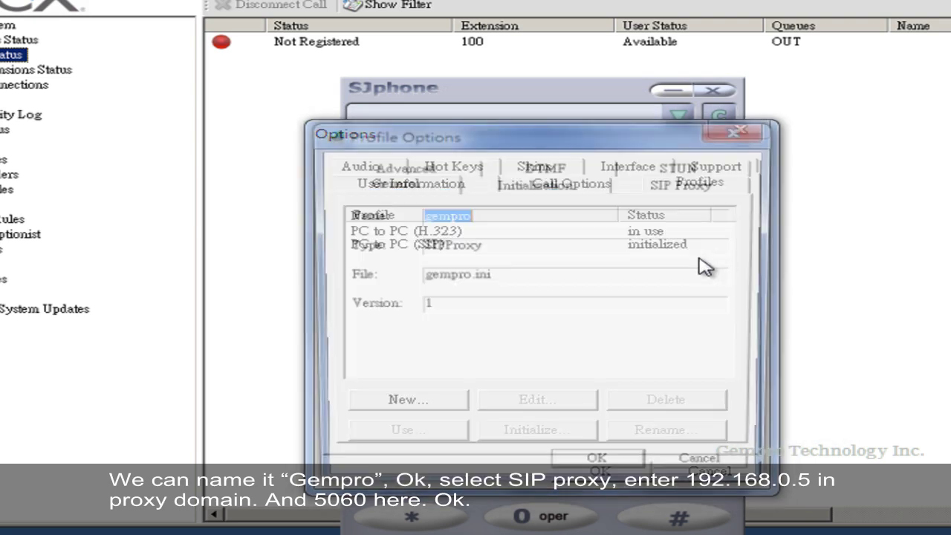
- Set the gempro SIP proxy to 192.168.0.5 port 5060 and register as account 100 with its password
click(702, 184)
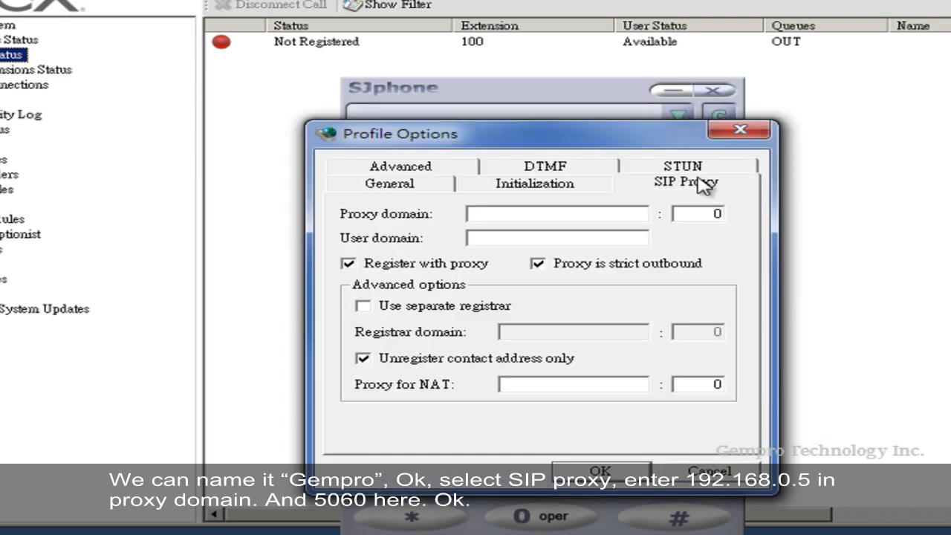
click(617, 217)
text(192.168.0)
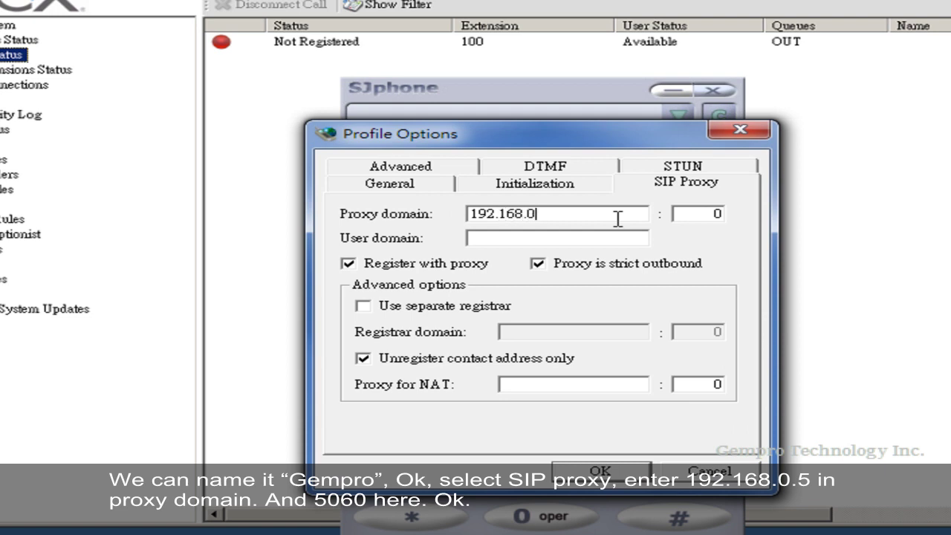
text(.5)
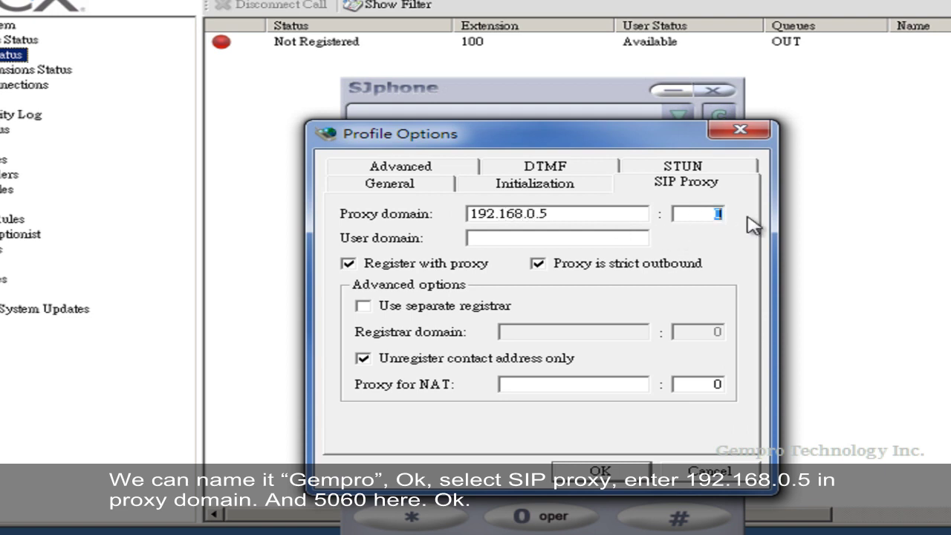
text(5060)
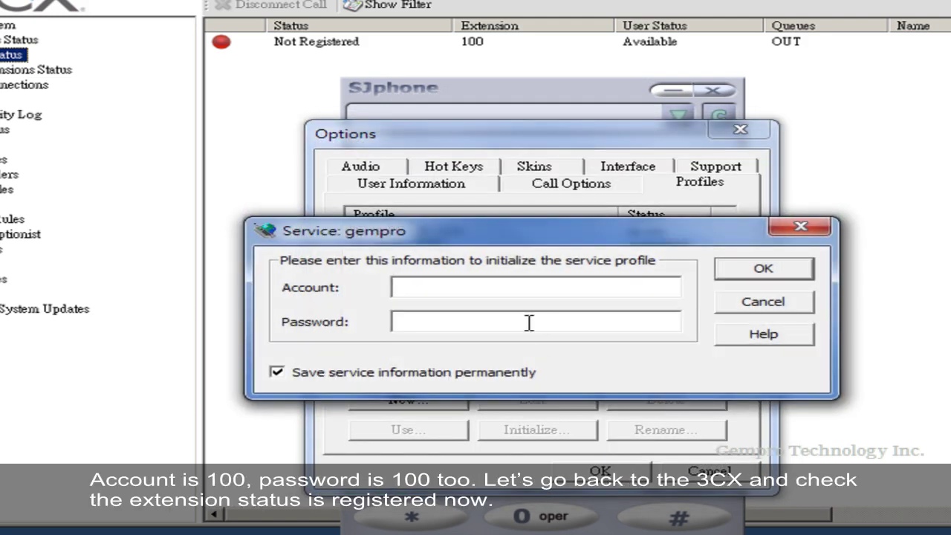
text(100)
click(560, 323)
click(742, 271)
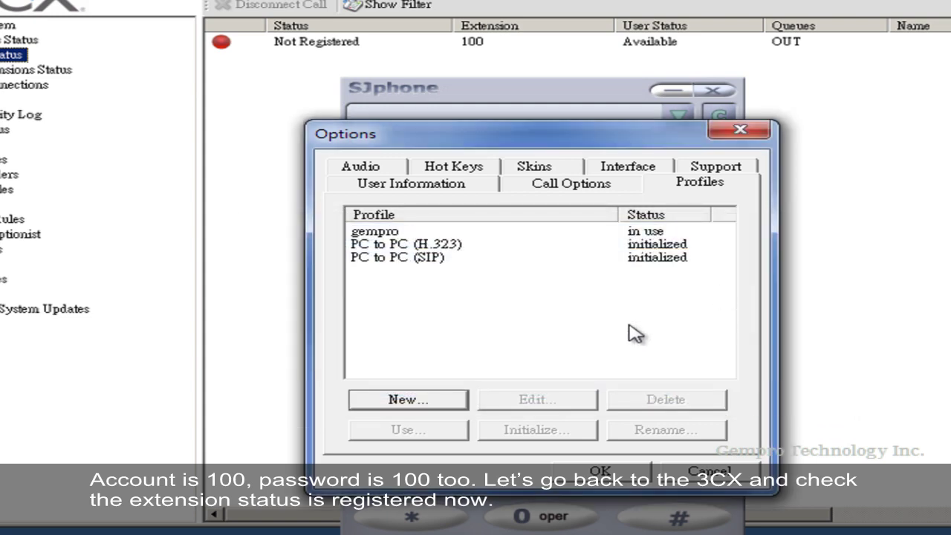
click(601, 470)
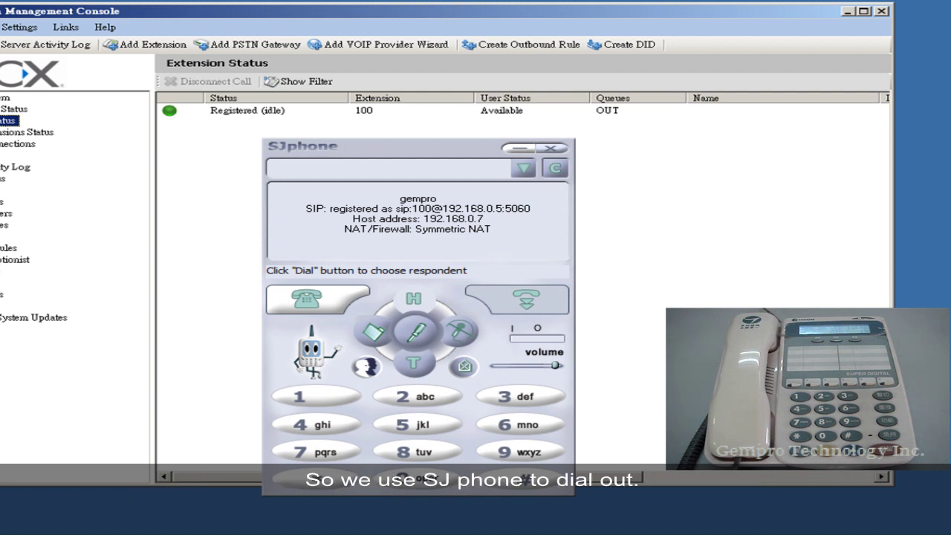
- Dial the landline test number from SJphone
click(353, 173)
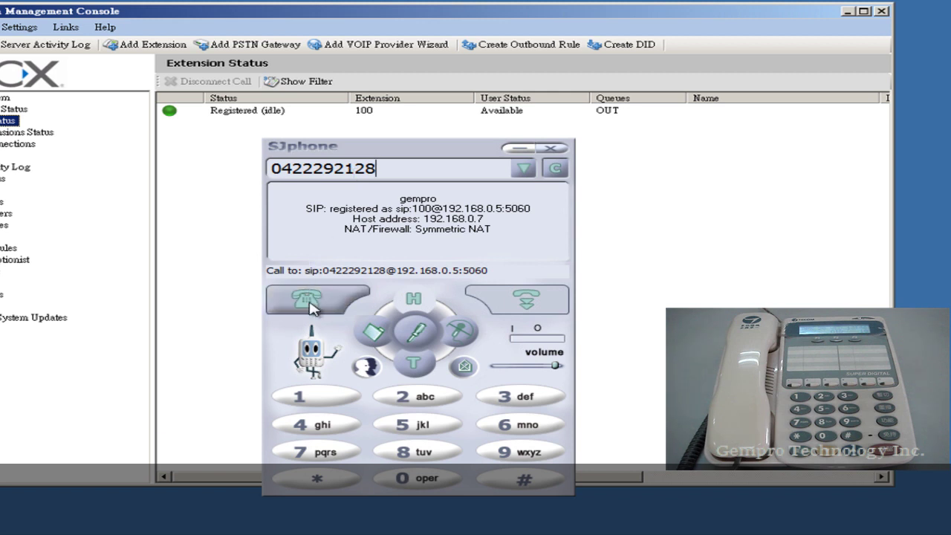
click(312, 303)
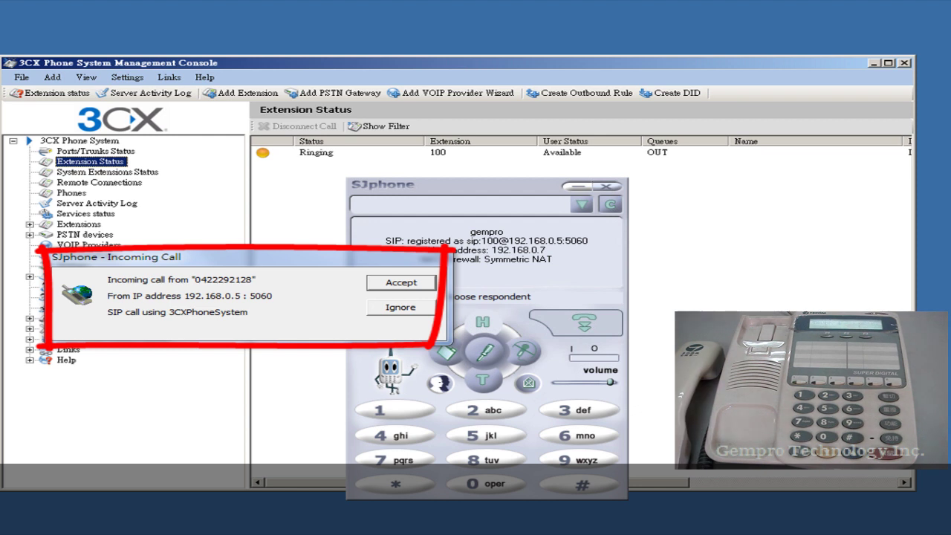
- Accept the incoming landline call, then hang up once it connects
click(402, 282)
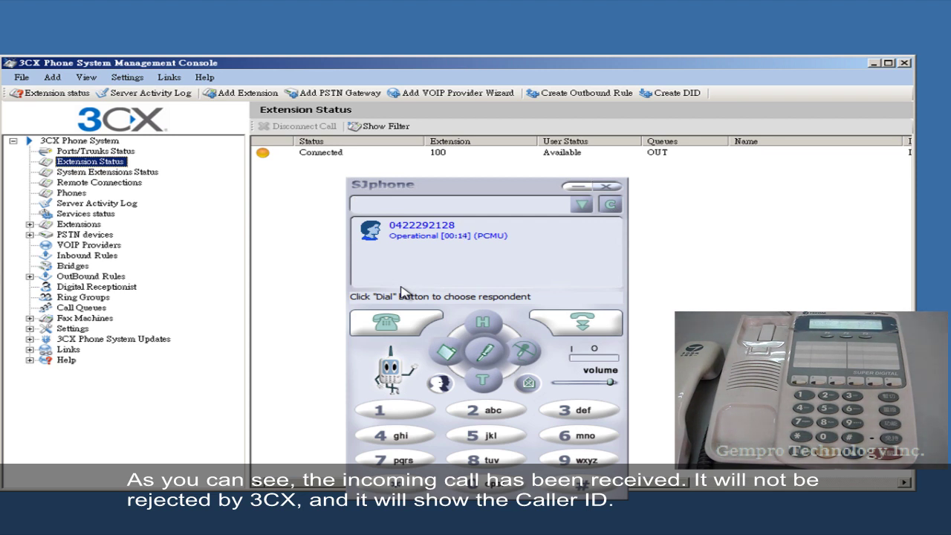
click(591, 326)
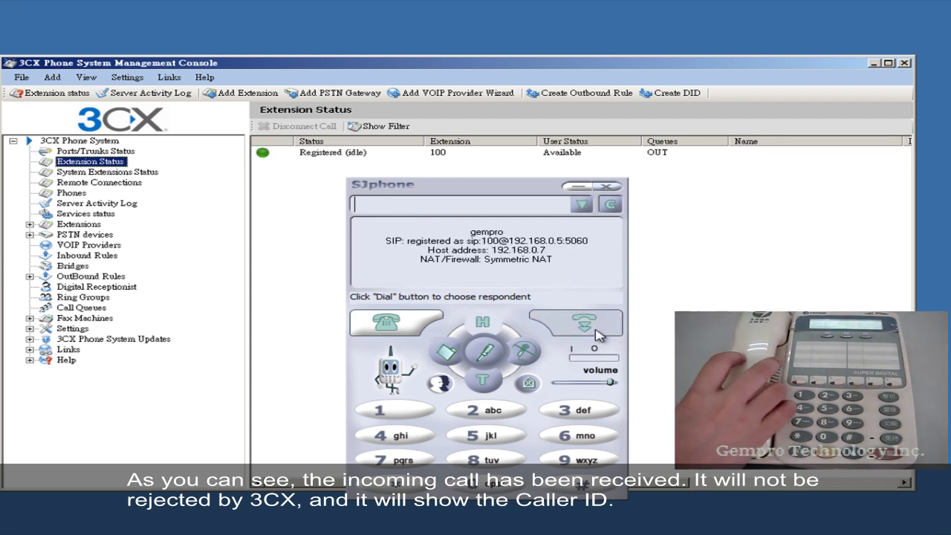